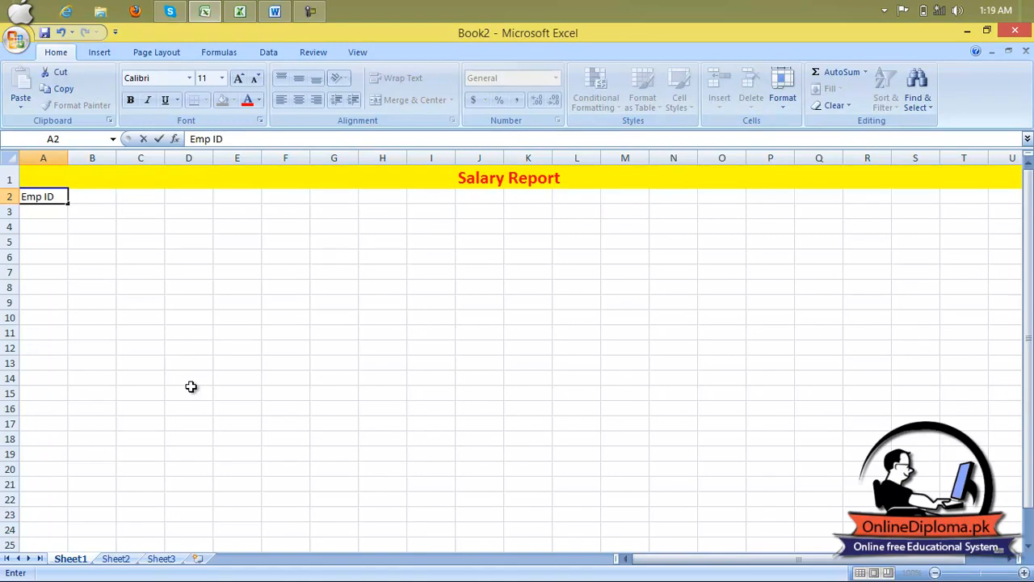
Complete the Emp ID header in A2 and enter the header "Emp Name" in B2.
key("Tab")
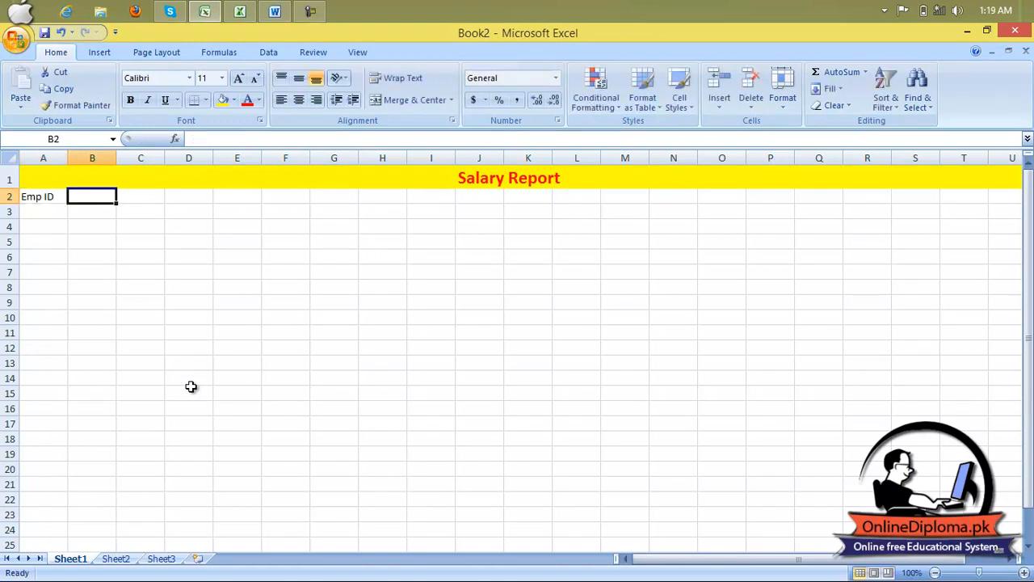
type("Emp ")
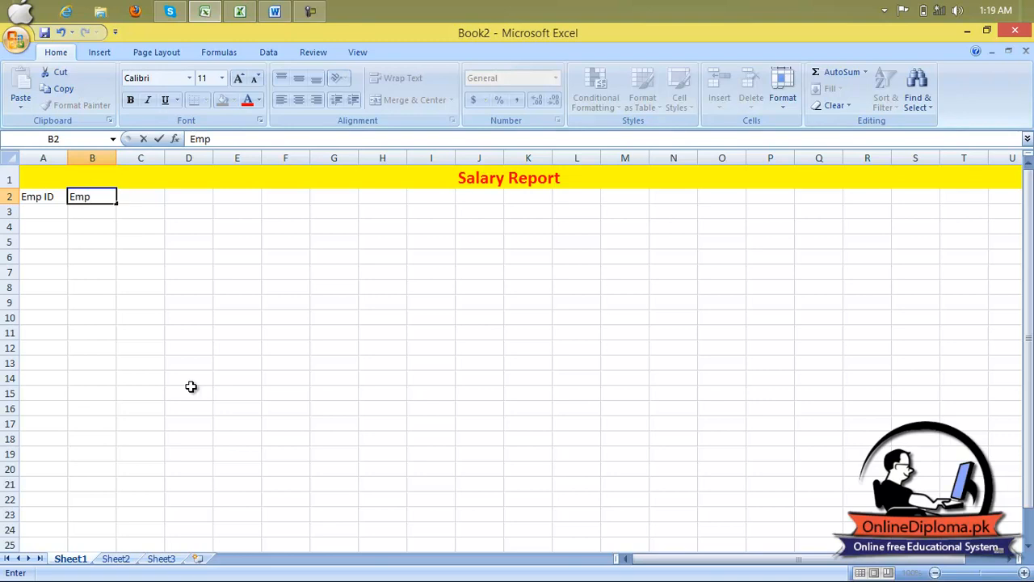
type("Name")
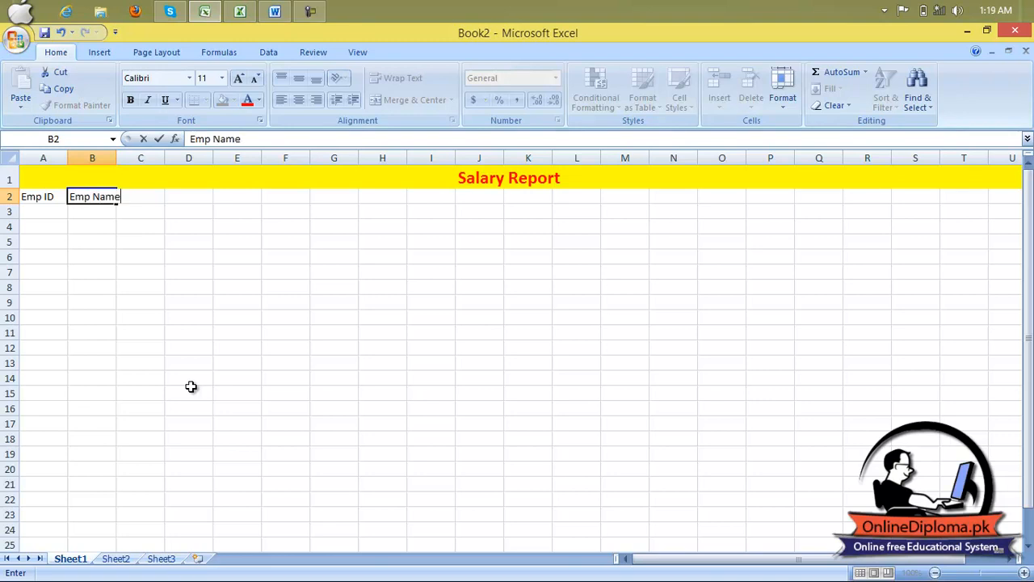
key("Tab")
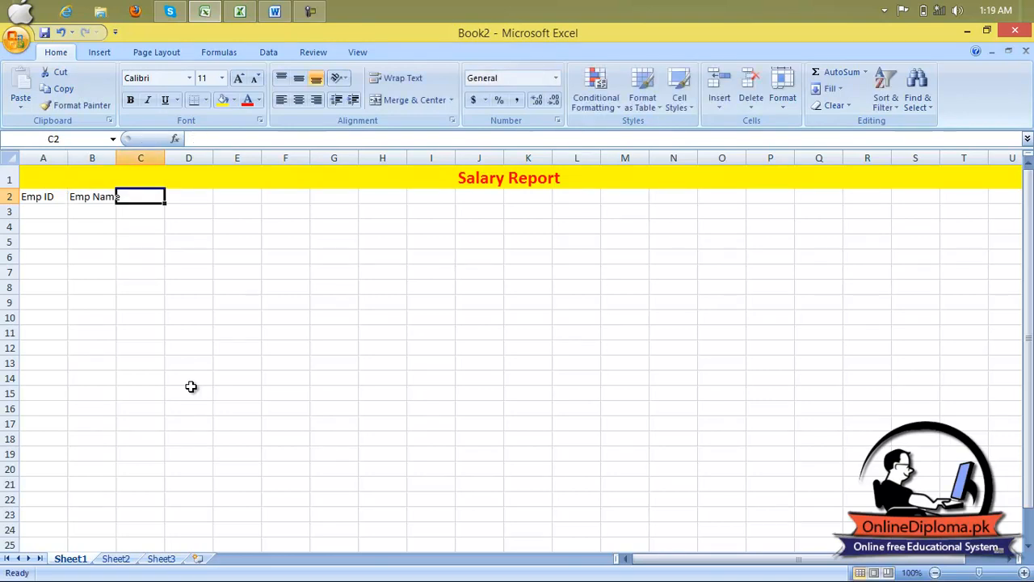
key("Down")
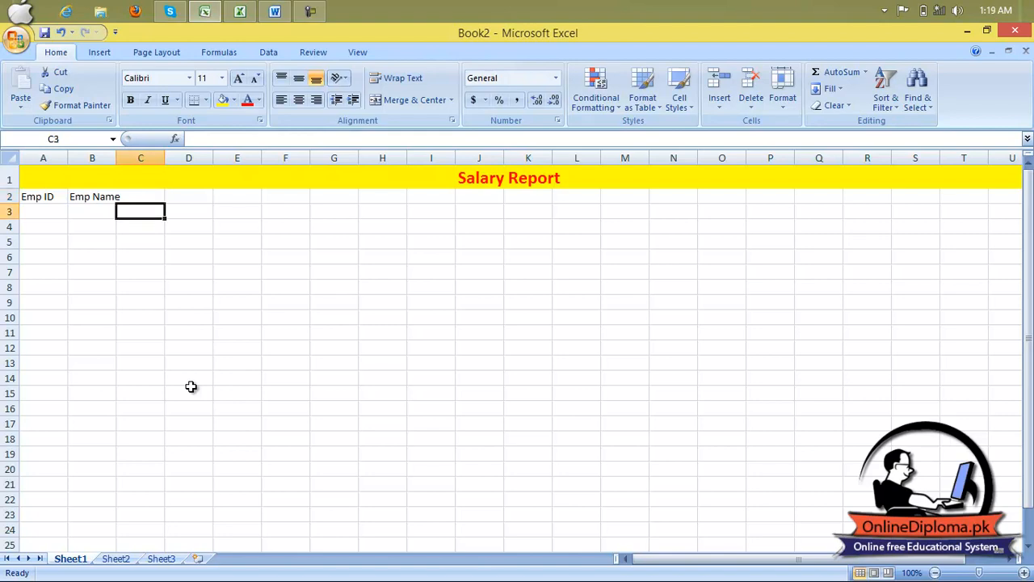
type("empl")
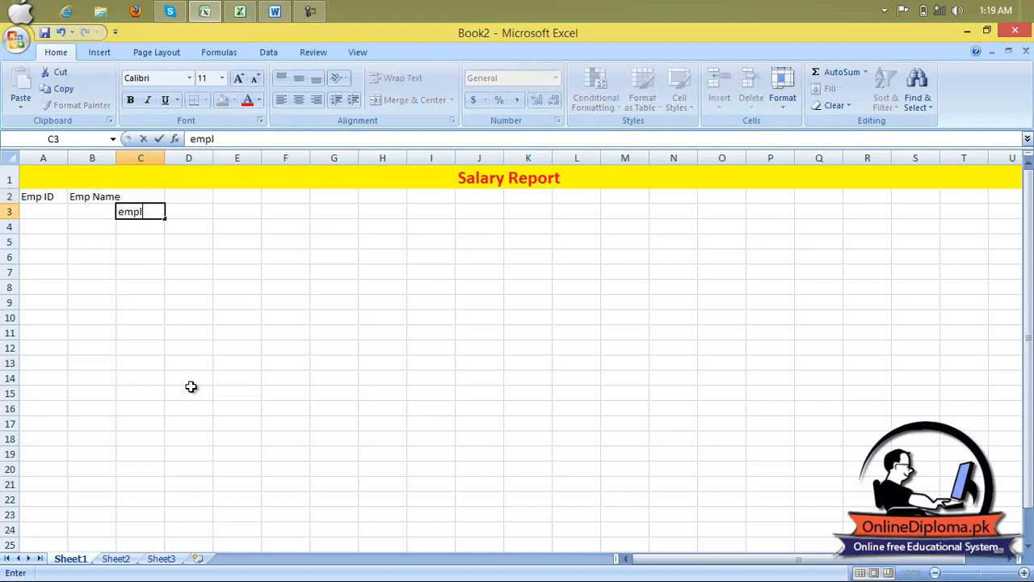
type("oyee")
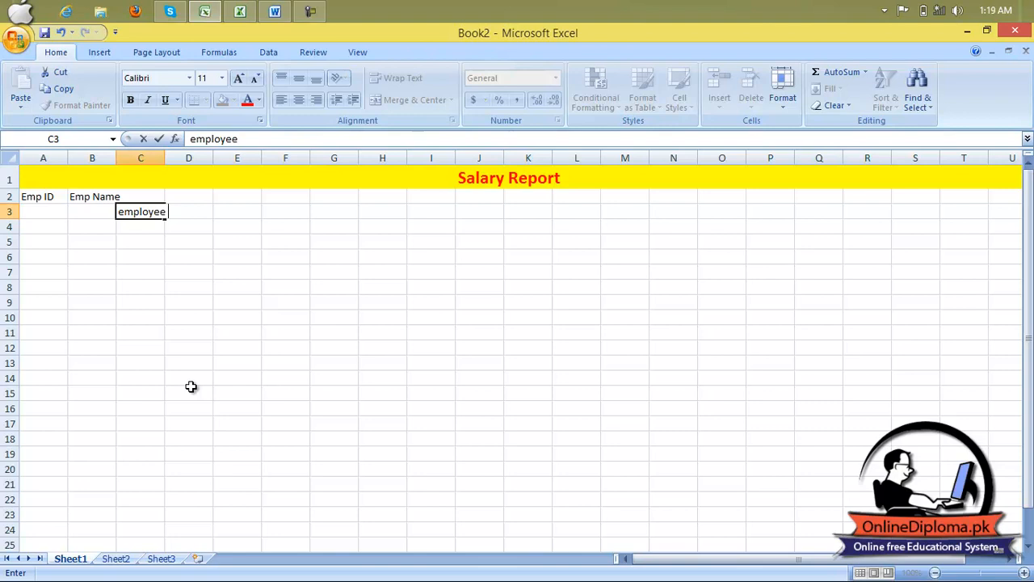
key("BackSpace")
key("BackSpace")
key("BackSpace")
key("BackSpace")
key("BackSpace")
key("BackSpace")
key("BackSpace")
key("BackSpace")
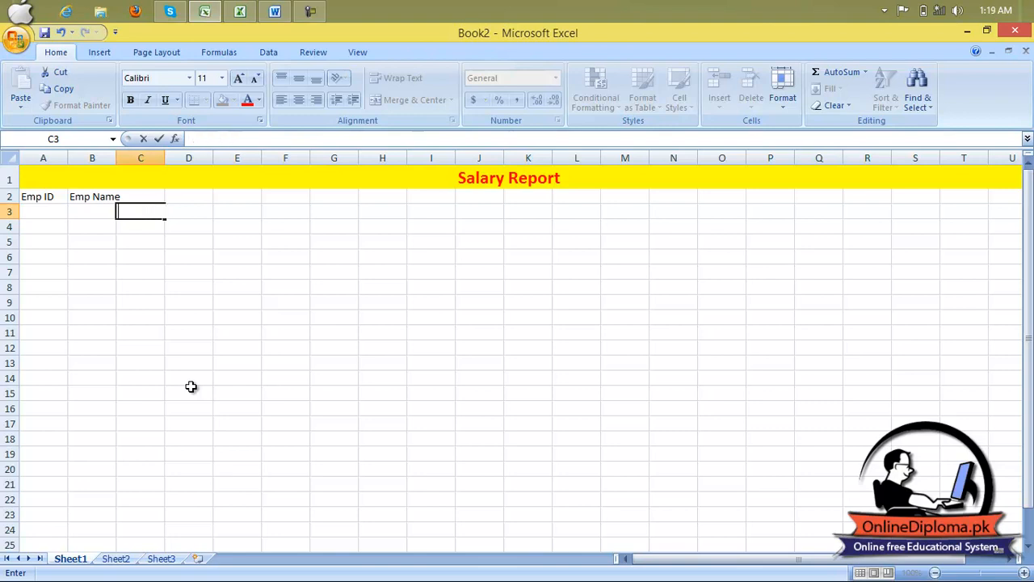
key("Up")
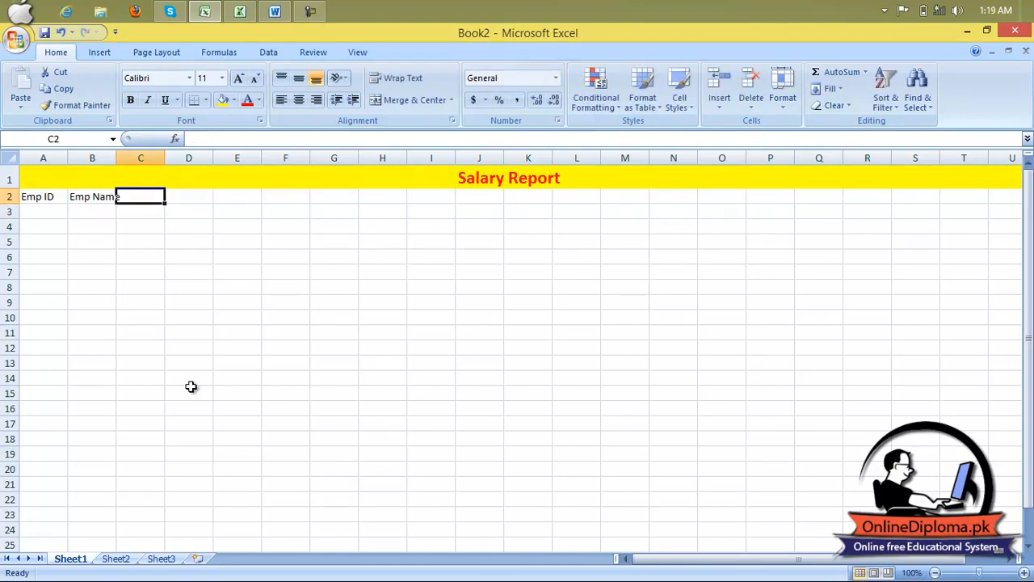
Enter the headers "Designation", "basic pay" and "ho rent" in cells C2 to E2.
type("Designa")
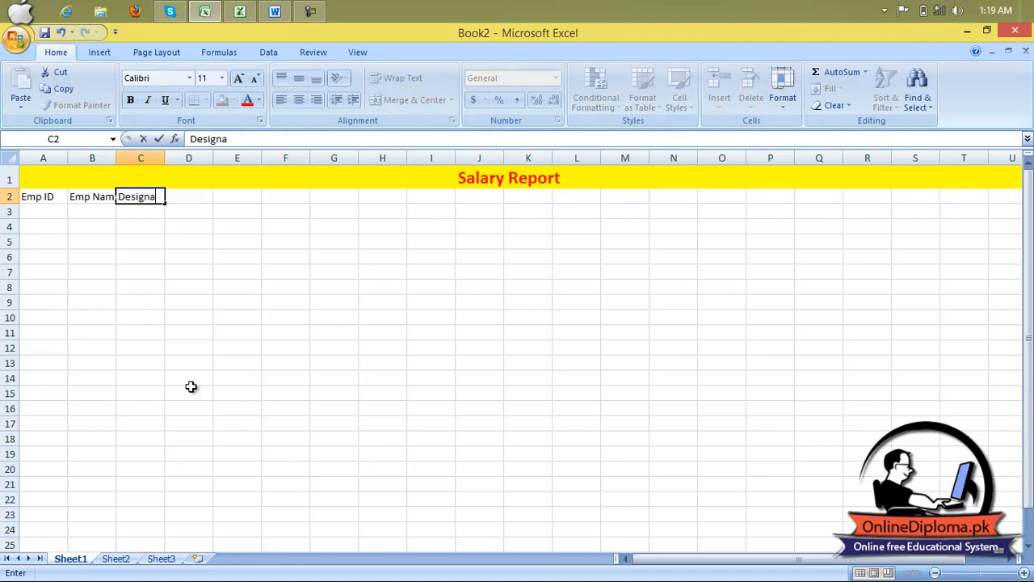
type("tion")
key("Tab")
type("basic pay")
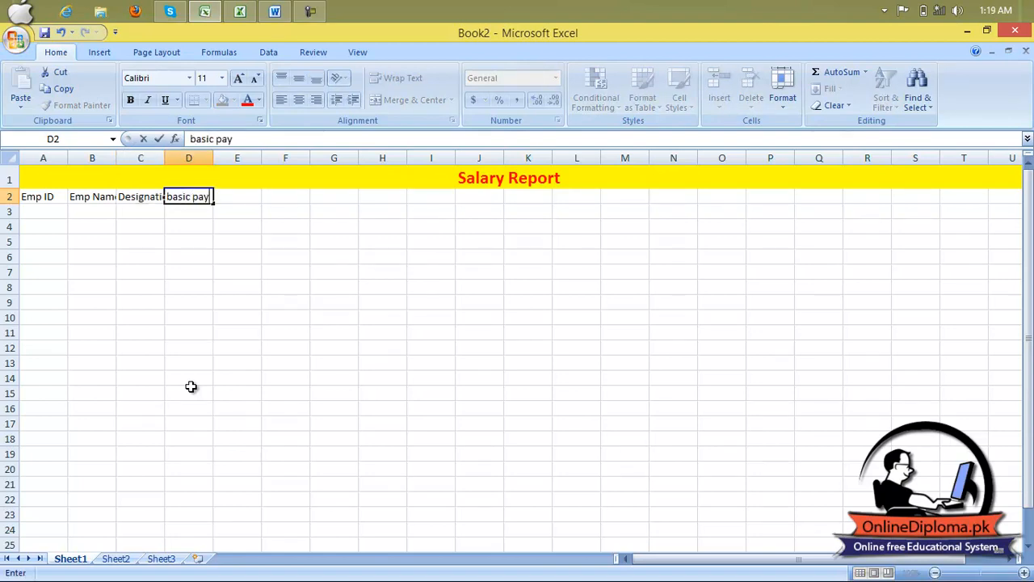
key("Tab")
type("ho")
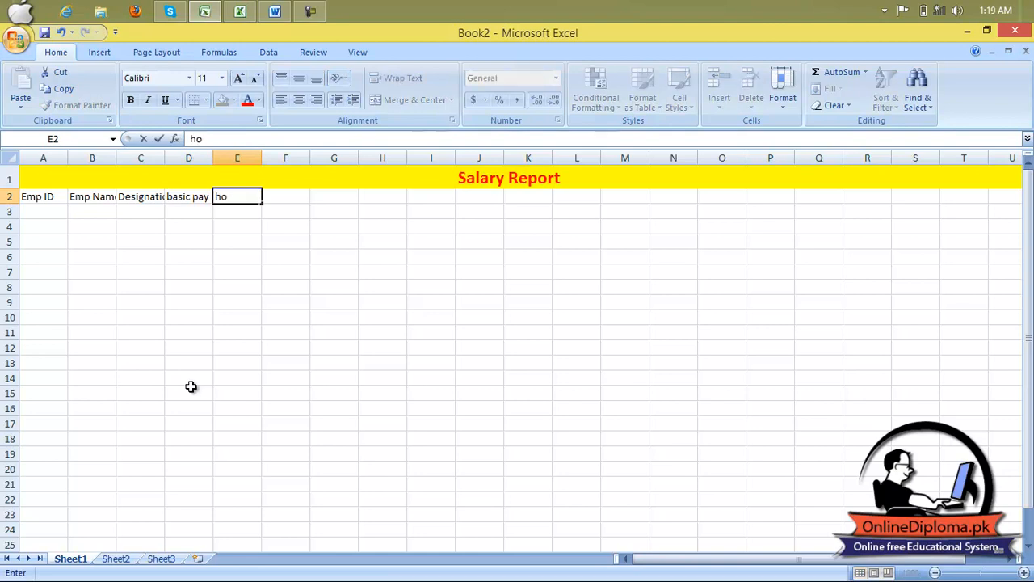
type(" rent")
key("Tab")
Enter the allowance headers "tr allow", "med allow" and "child allow" in cells F2 to H2.
type("tra")
key("BackSpace")
type("allow")
key("Tab")
type("med allow")
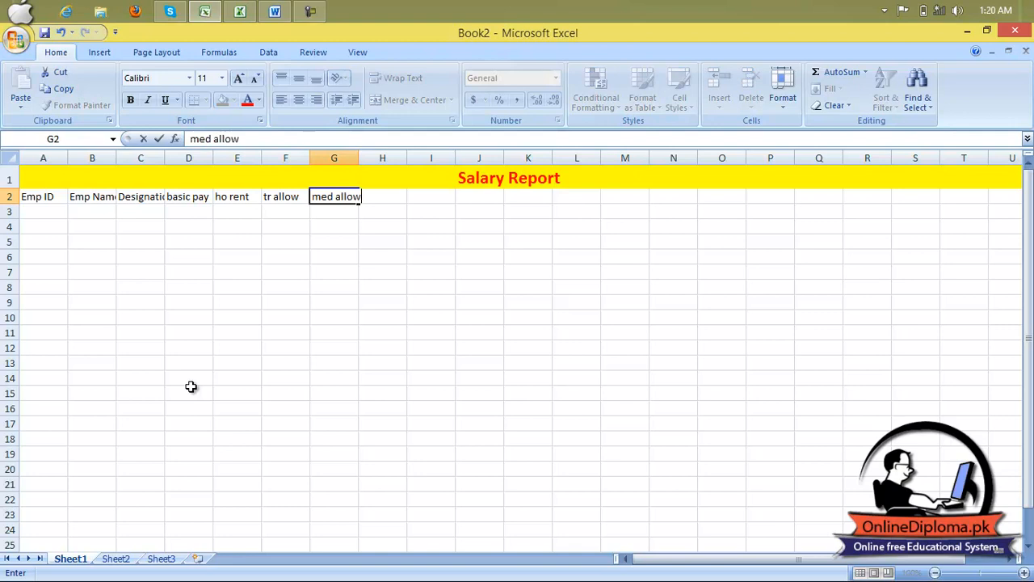
key("Tab")
type("chi")
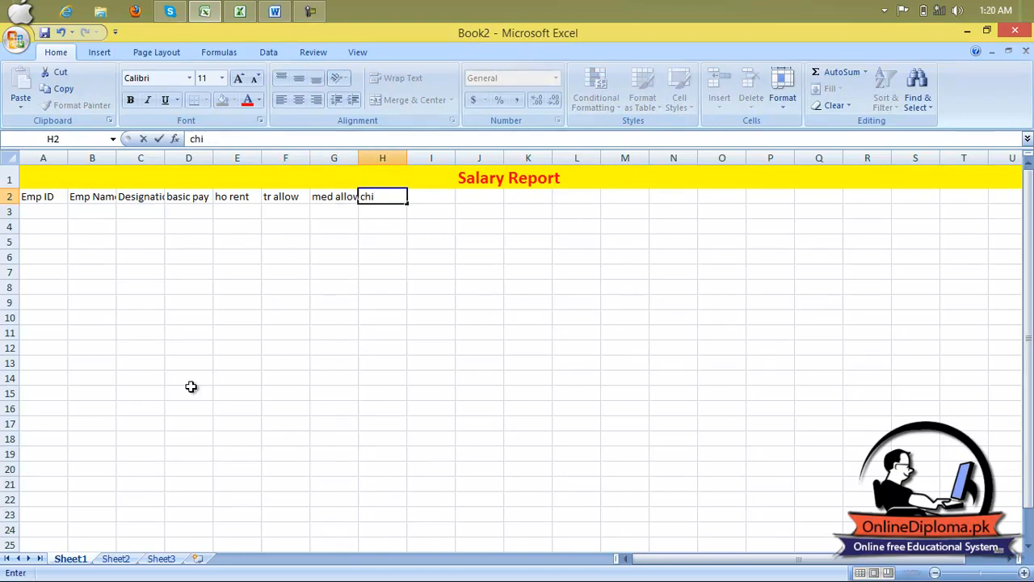
type("ld allow")
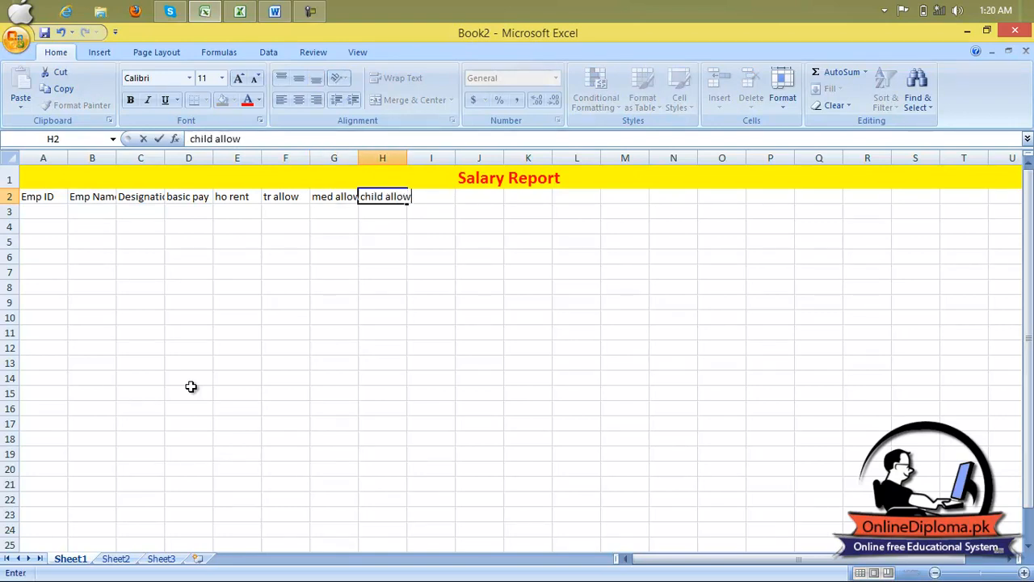
key("Tab")
Enter the headers "gross pay", "tax" and "fine" in cells I2 to K2.
type("gross pay")
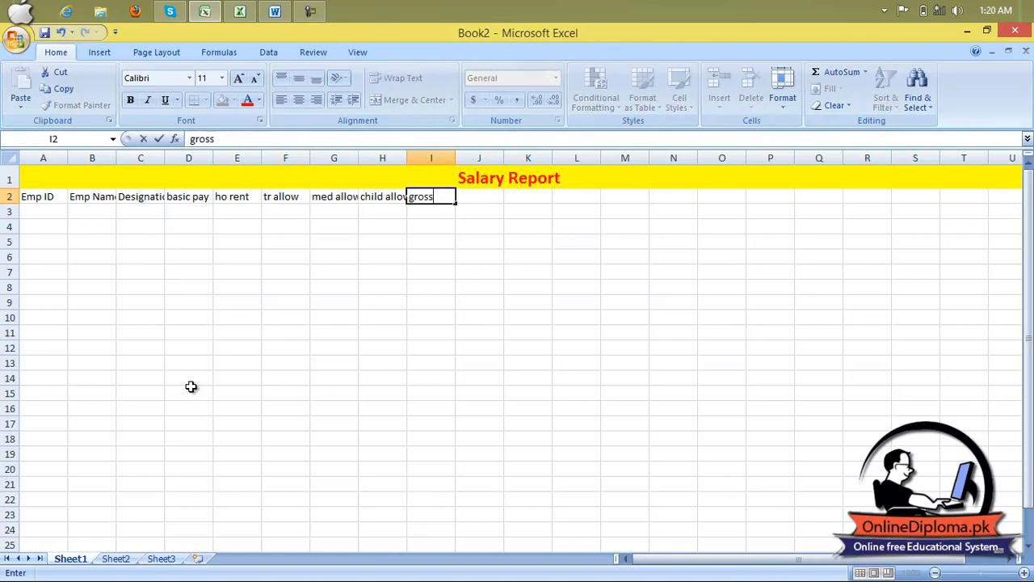
key("Tab")
type("tax")
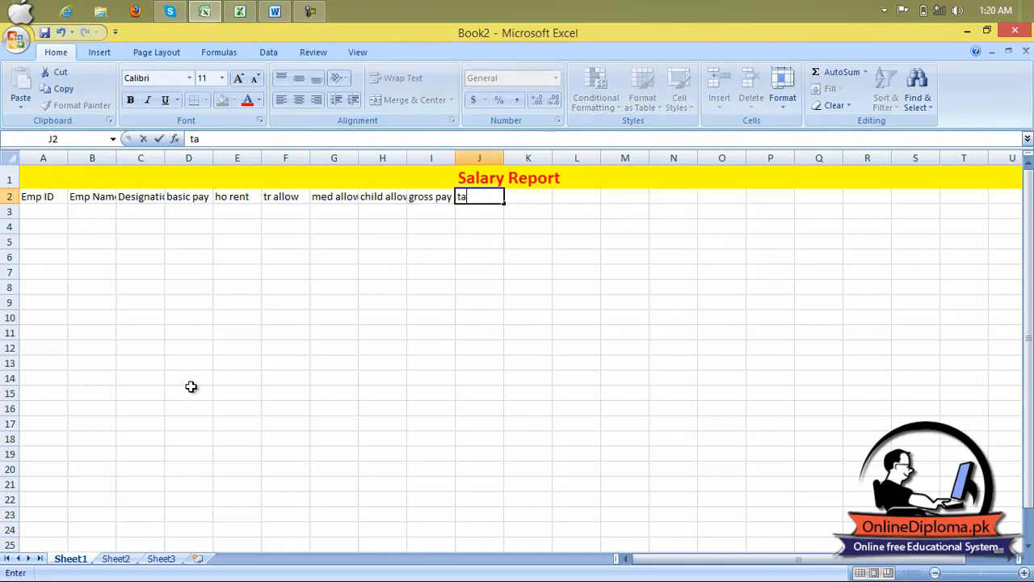
key("Tab")
type("fine")
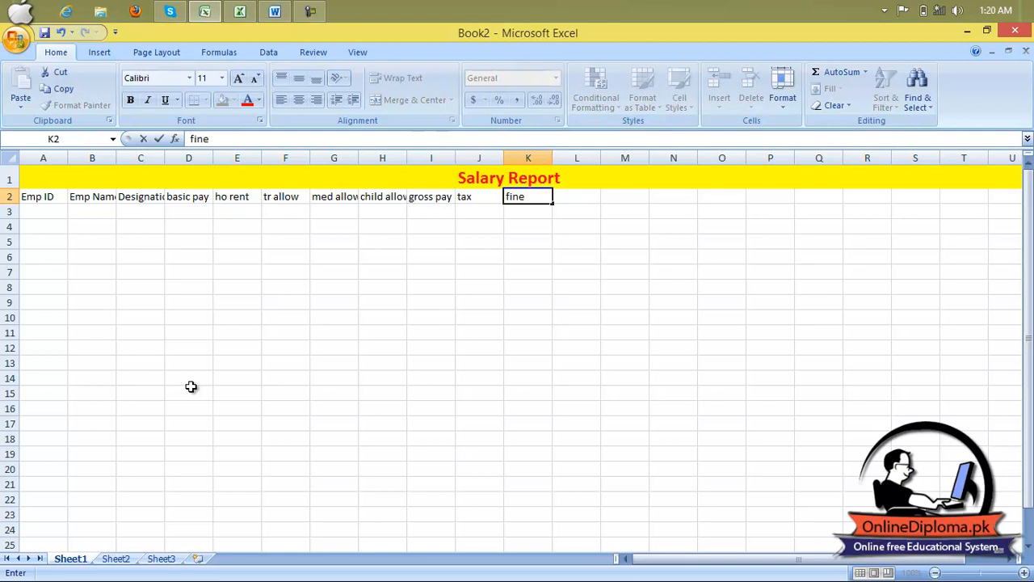
key("Tab")
Enter the last two headers, "gp fund" in L2 and "salary" in M2.
type("gp")
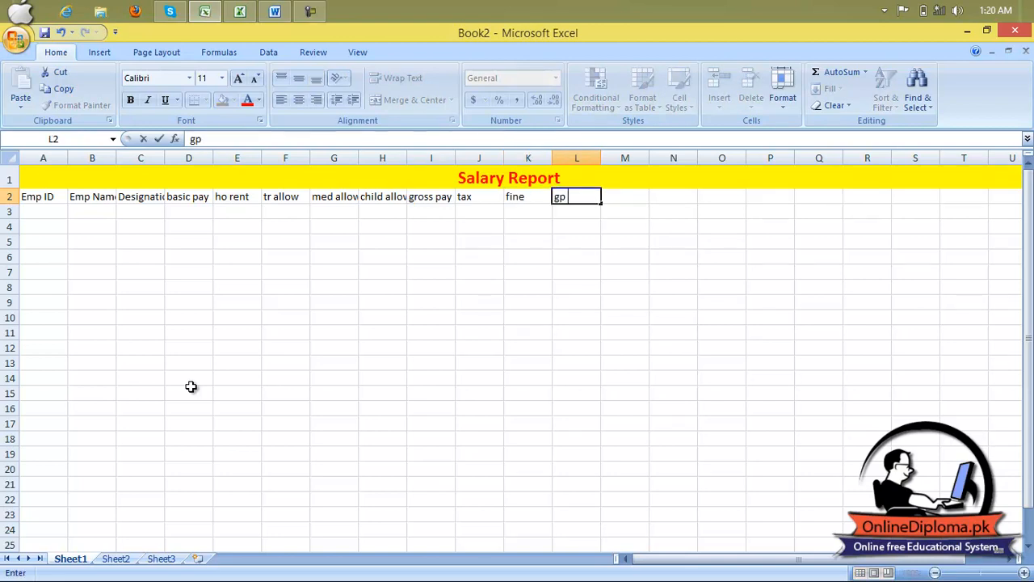
type(" fund")
key("Tab")
type("sala")
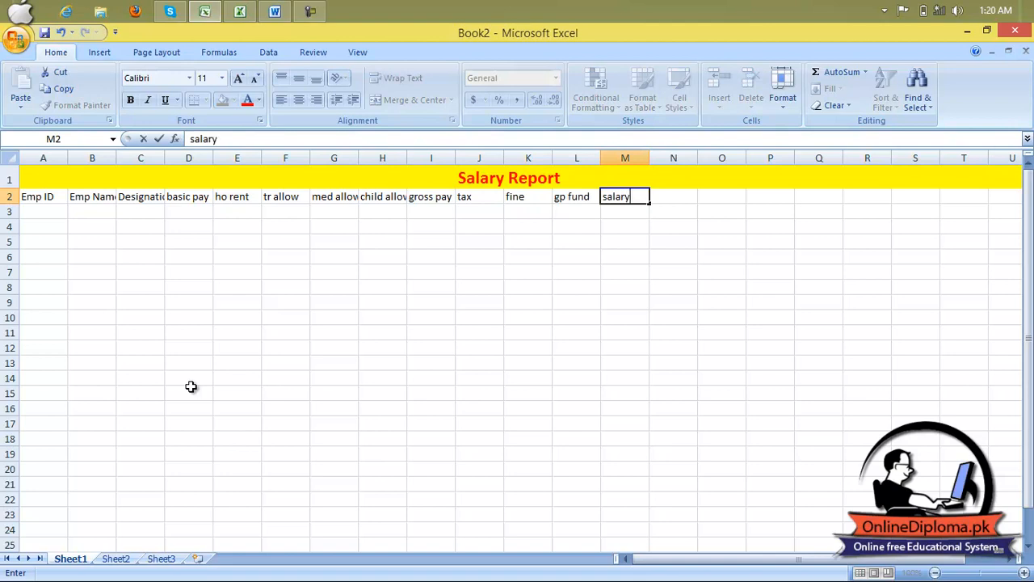
type("ry")
left_click(123, 290)
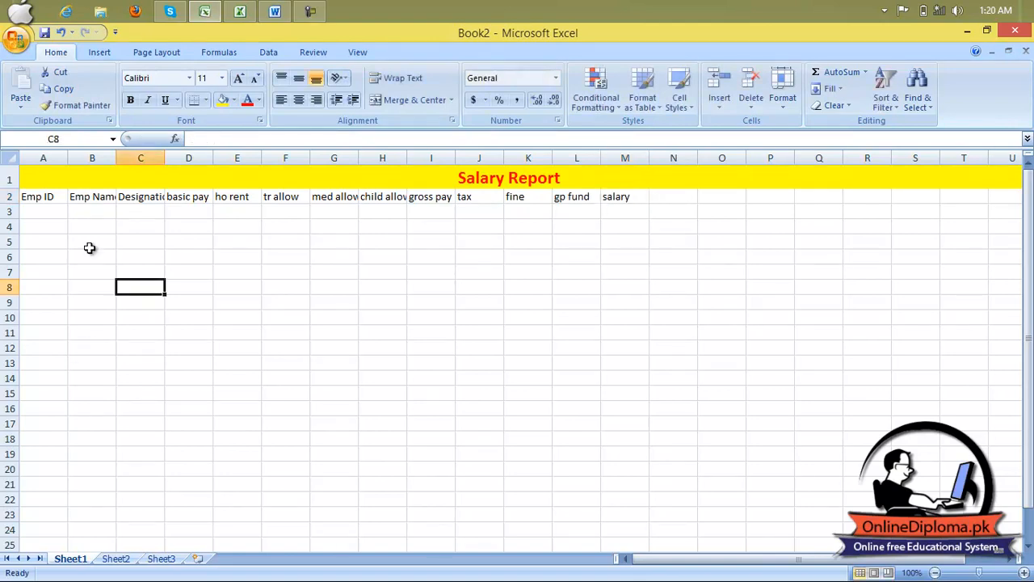
Widen columns B to I so that each header in row 2 fits its column.
left_click(104, 200)
left_click_drag(116, 158, 588, 161)
Go through the row 2 headers one by one from Designation to salary to check them.
left_click(166, 196)
left_click(241, 196)
left_click(299, 195)
left_click(361, 198)
left_click(418, 194)
left_click(487, 194)
left_click(554, 195)
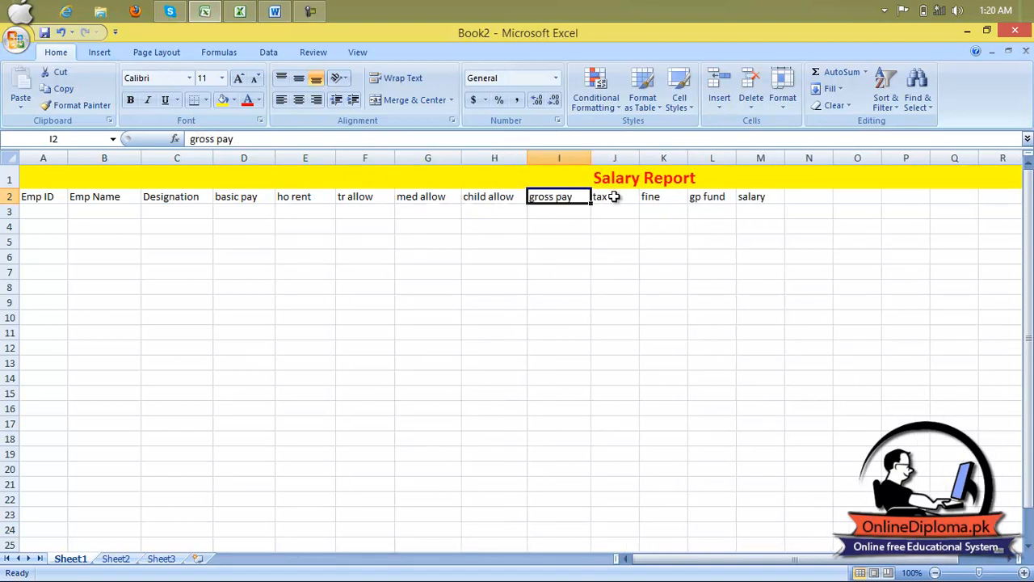
left_click(616, 198)
left_click(660, 199)
left_click(724, 200)
left_click(755, 202)
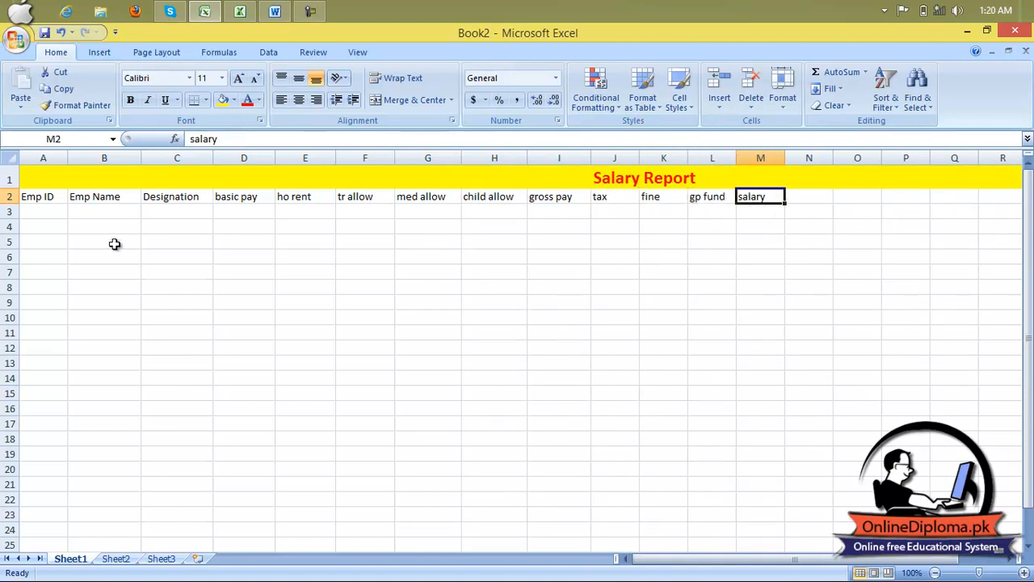
Enter the first two employee IDs, ss01 in A3 and ss02 in A4.
left_click(61, 212)
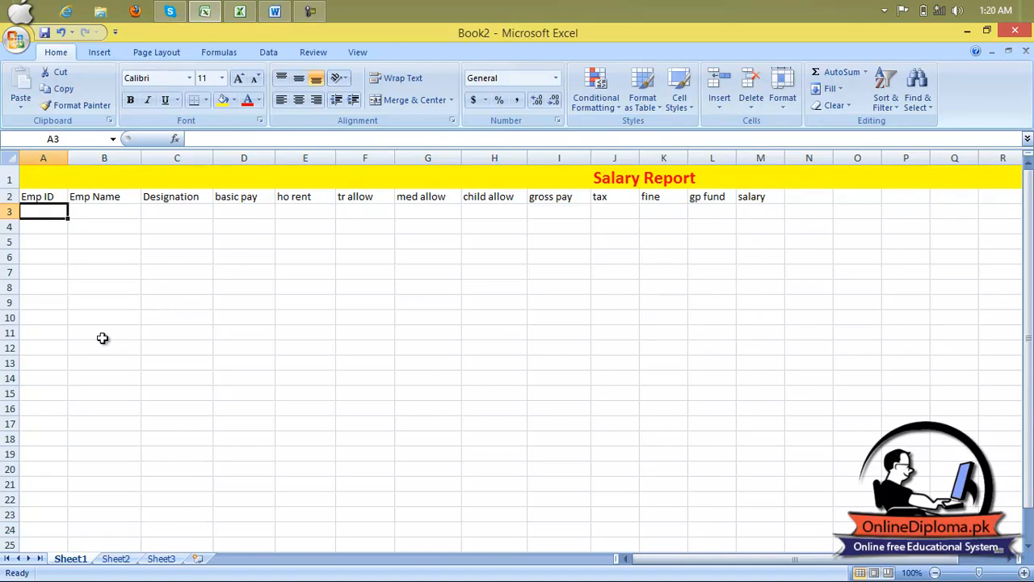
type("ss01")
key("Return")
type("s")
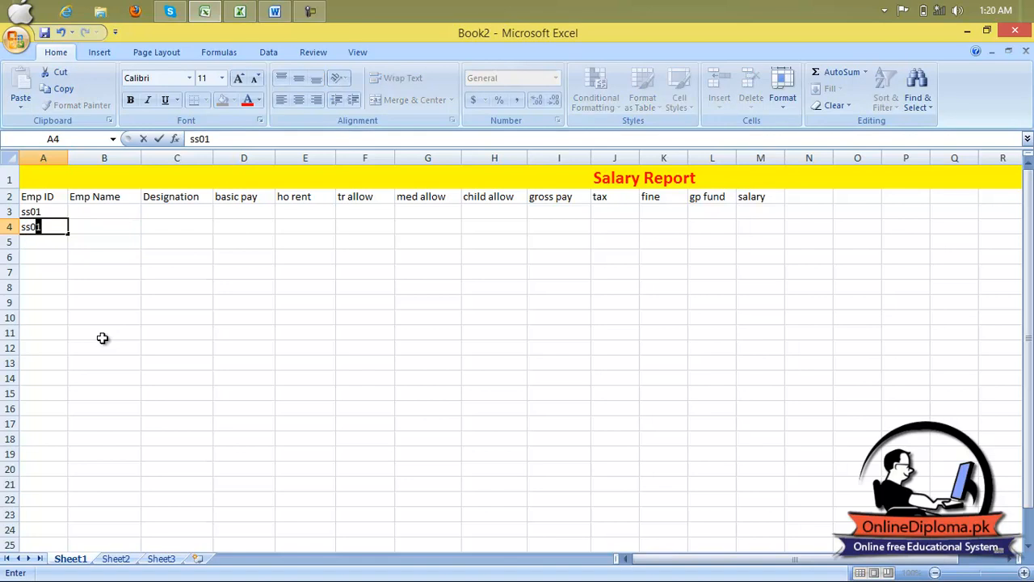
type("s02")
left_click(80, 330)
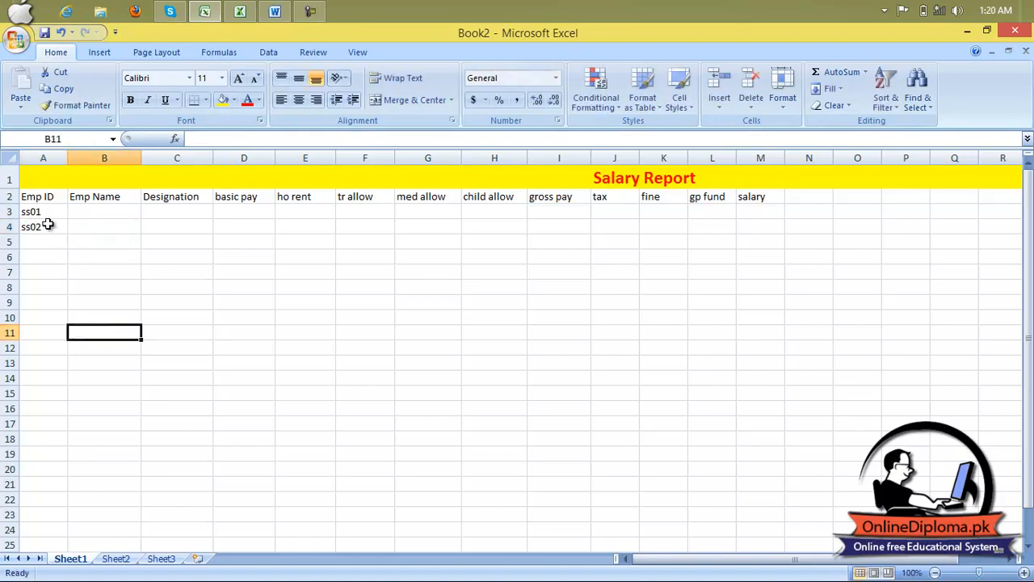
Extend the ID series from A3:A4 down column A to fill 28 IDs in total.
left_click_drag(46, 215, 44, 227)
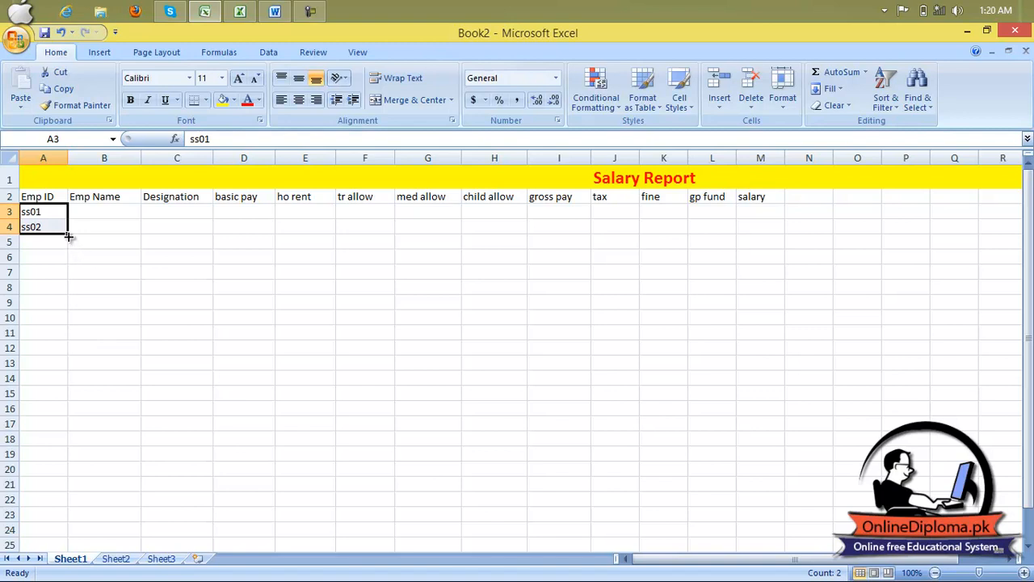
left_click_drag(68, 234, 58, 538)
scroll(108, 421, "up", 2)
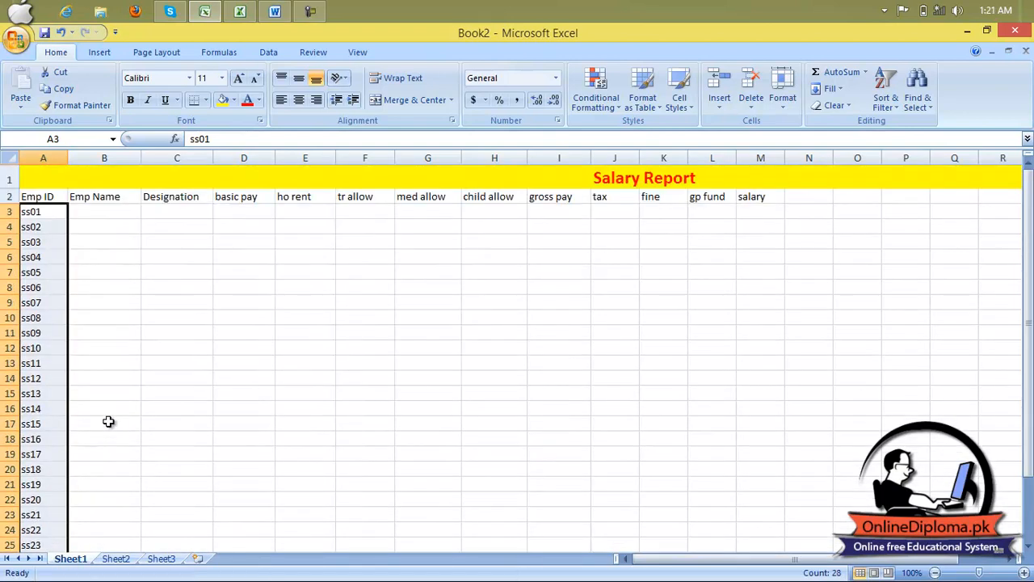
Enter the first names of the first three employees in B3:B5 under Emp Name.
left_click(93, 212)
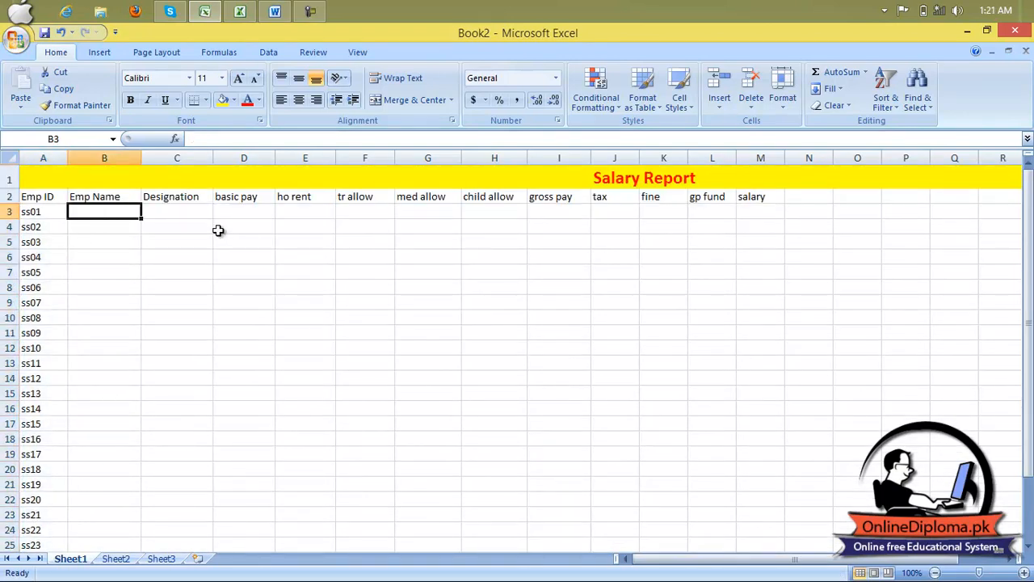
type("Ali")
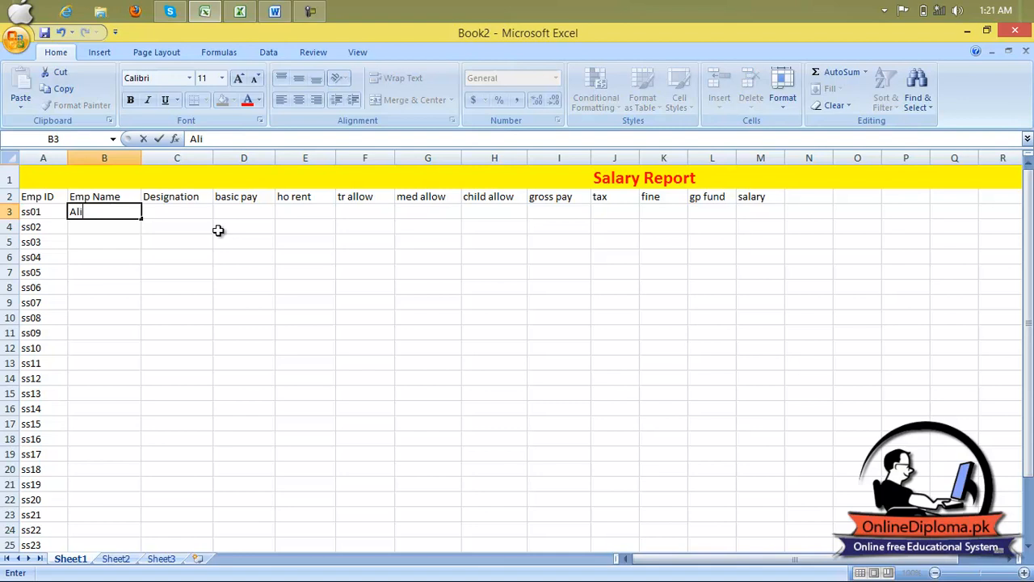
key("ctrl+Return")
key("Down")
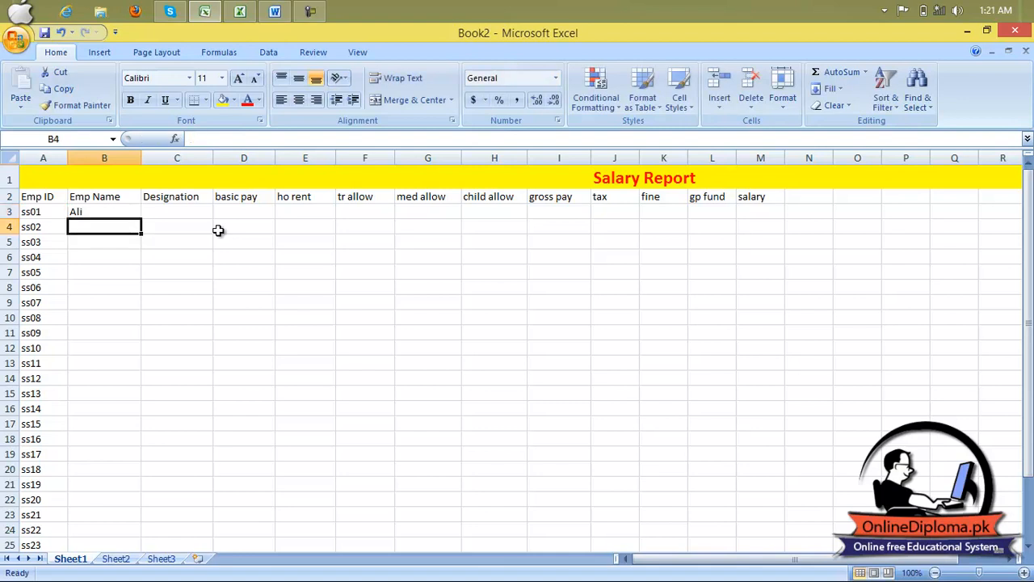
type("hai")
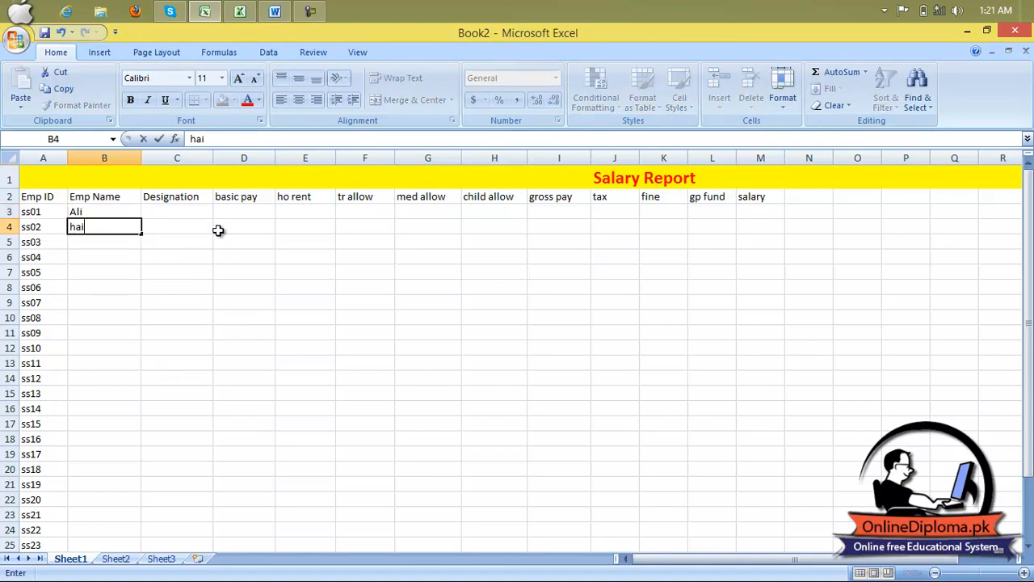
key("BackSpace")
type("amid")
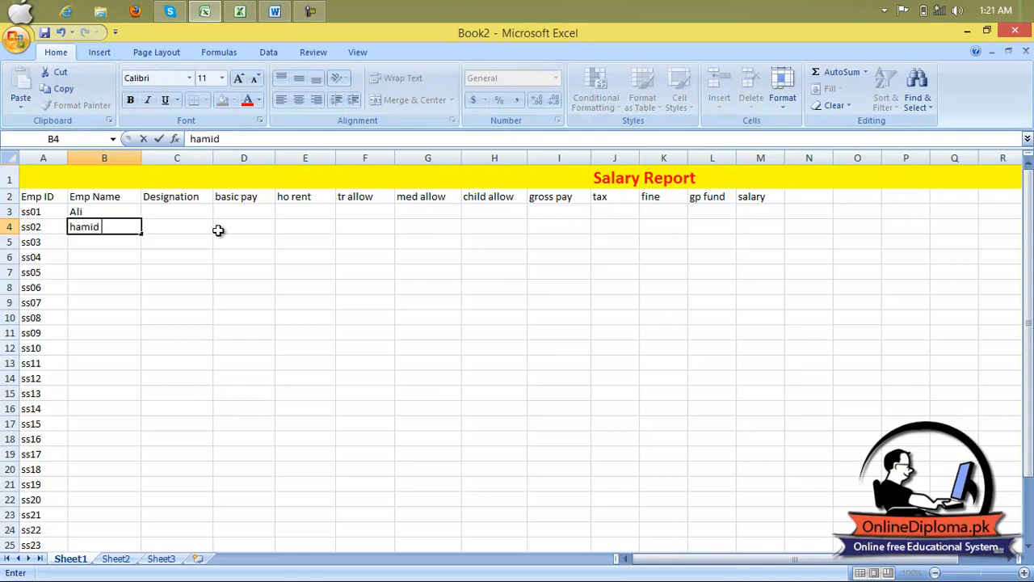
key("Down")
type("usman")
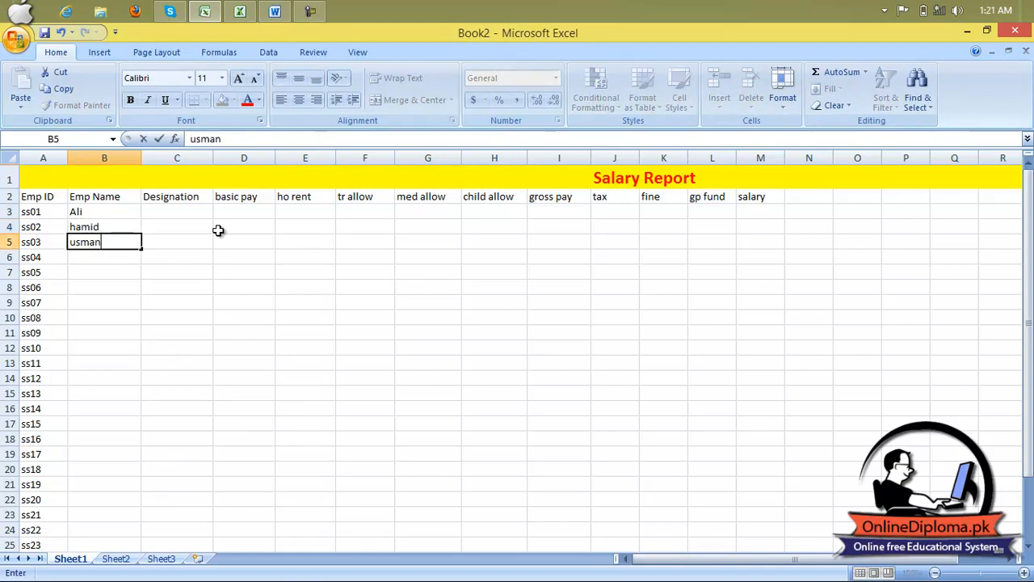
key("Return")
Enter the names of the fourth and fifth employees in B6 and B7.
type("wa")
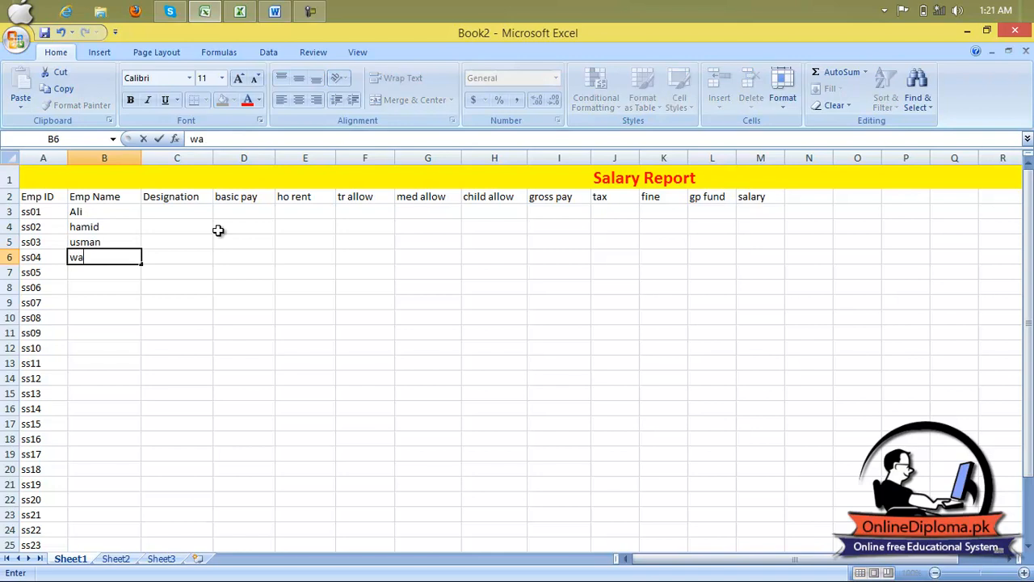
type("qas")
key("Return")
key("Up")
type("w")
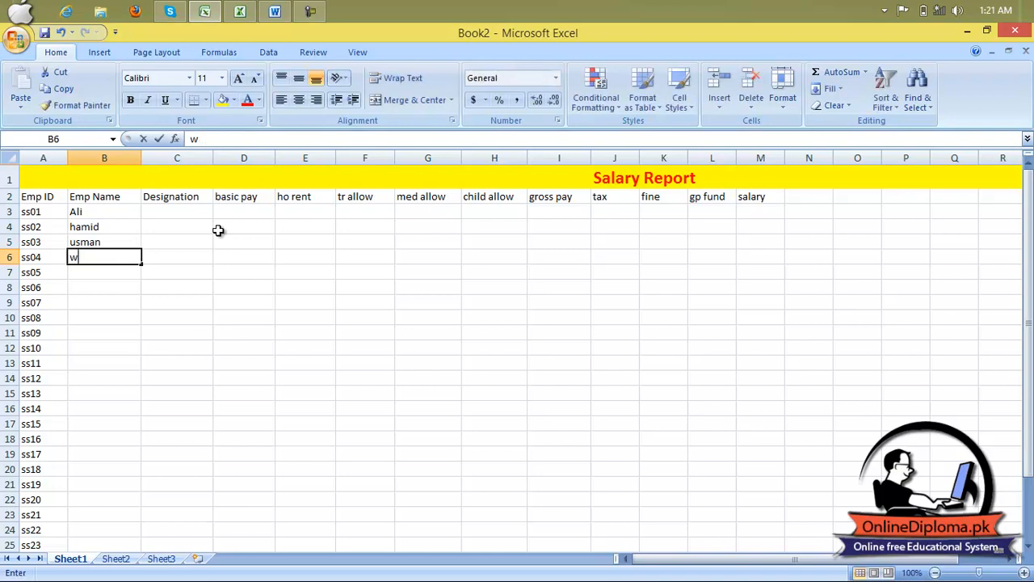
type("aqae")
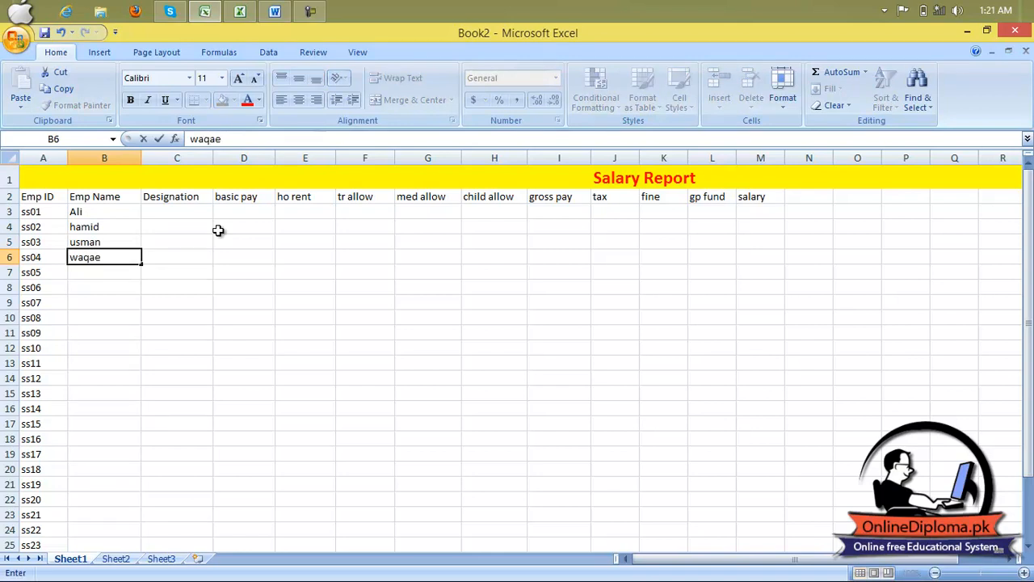
key("Return")
type("waqas")
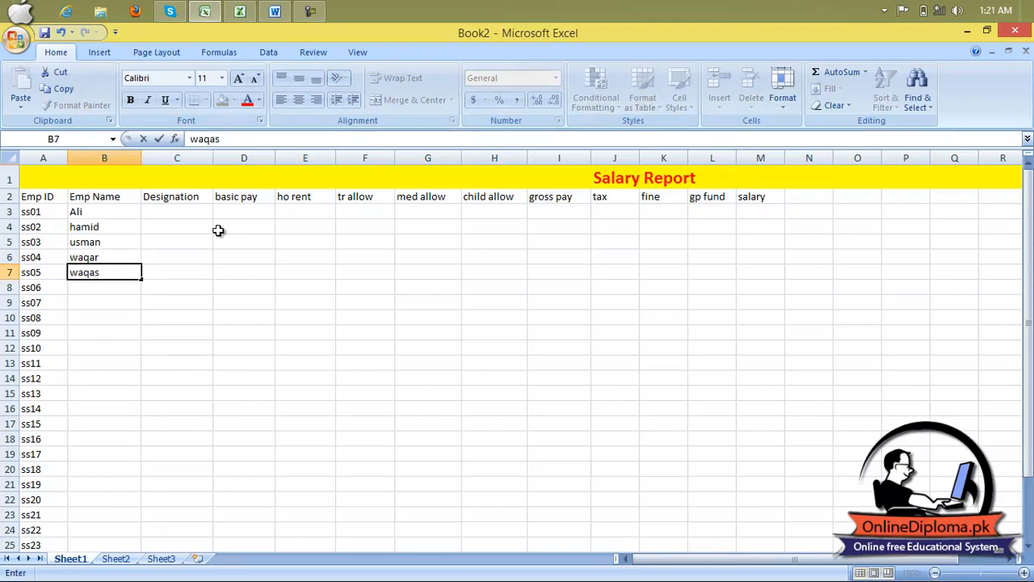
key("Return")
Enter three more employee names in B8:B10, for IDs ss06 to ss08.
type("babar")
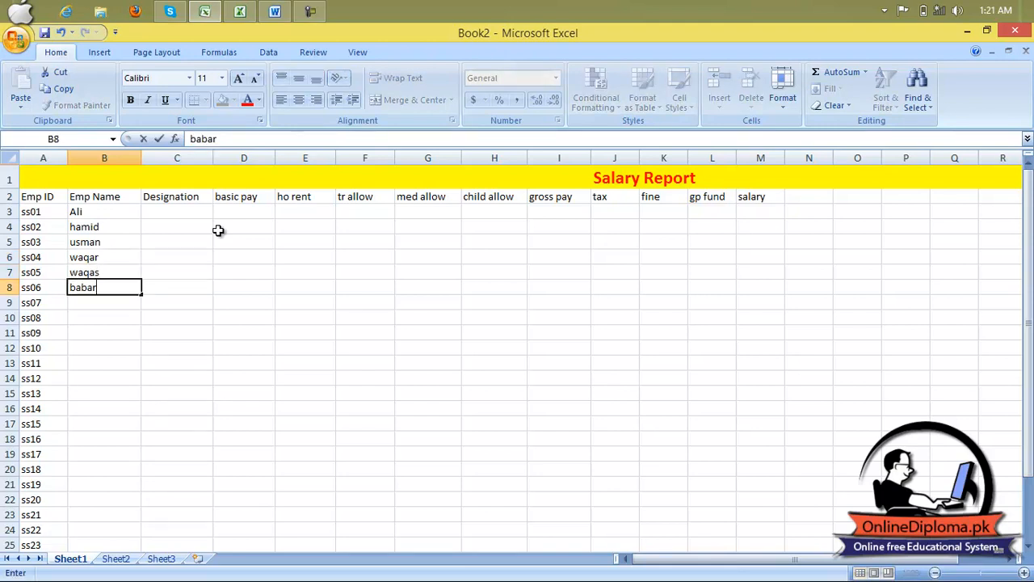
key("Return")
type("tahir")
key("Return")
type("umer")
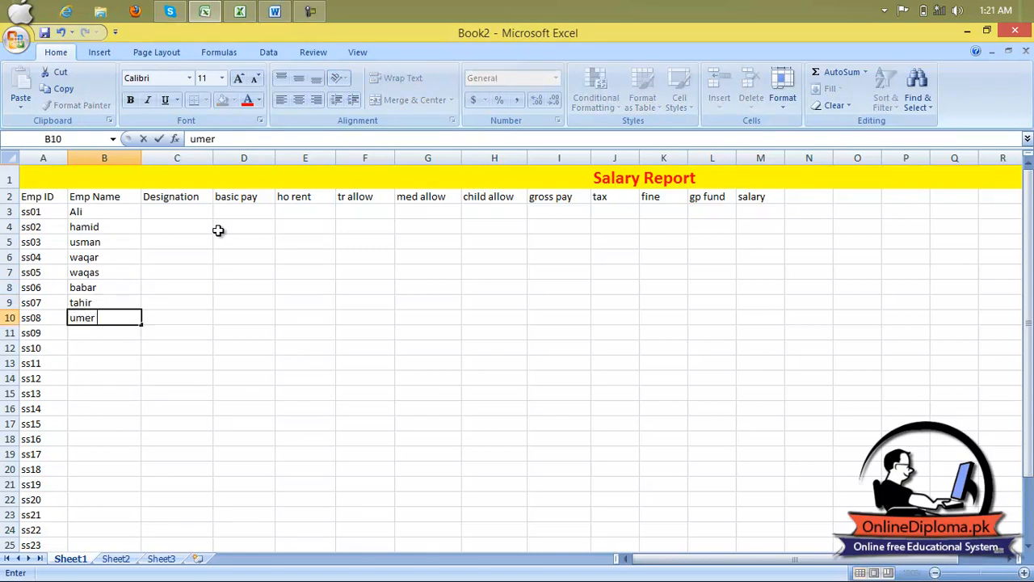
Fill the employee names from B3:B10 down column B to row 30, covering all IDs up to ss28.
left_click_drag(112, 210, 139, 577)
scroll(152, 473, "up", 2)
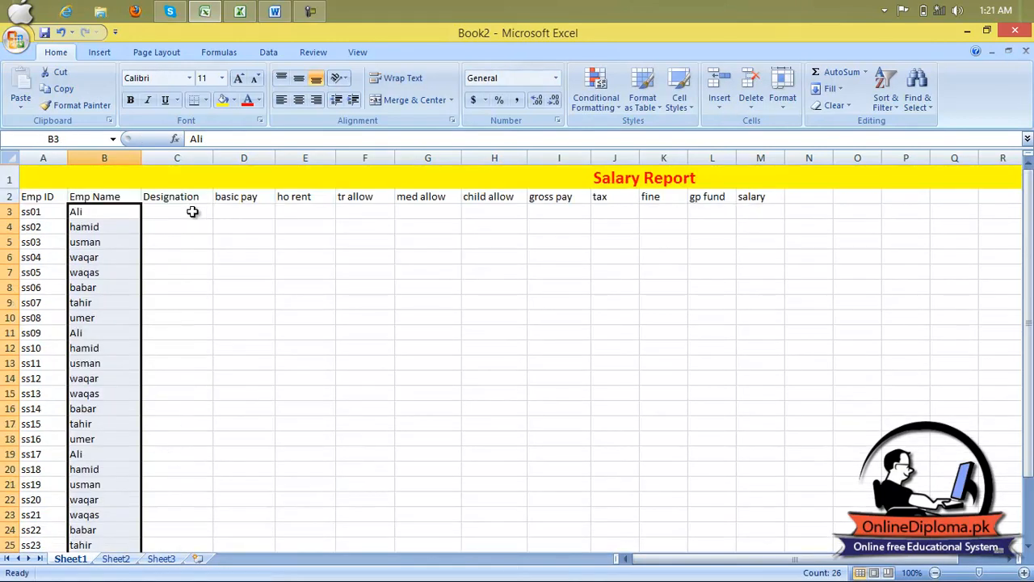
scroll(170, 250, "down", 5)
scroll(168, 275, "down", 1)
mouse_move(142, 317)
left_mouse_down()
mouse_move(141, 340)
mouse_move(150, 321)
left_mouse_up()
scroll(154, 319, "up", 6)
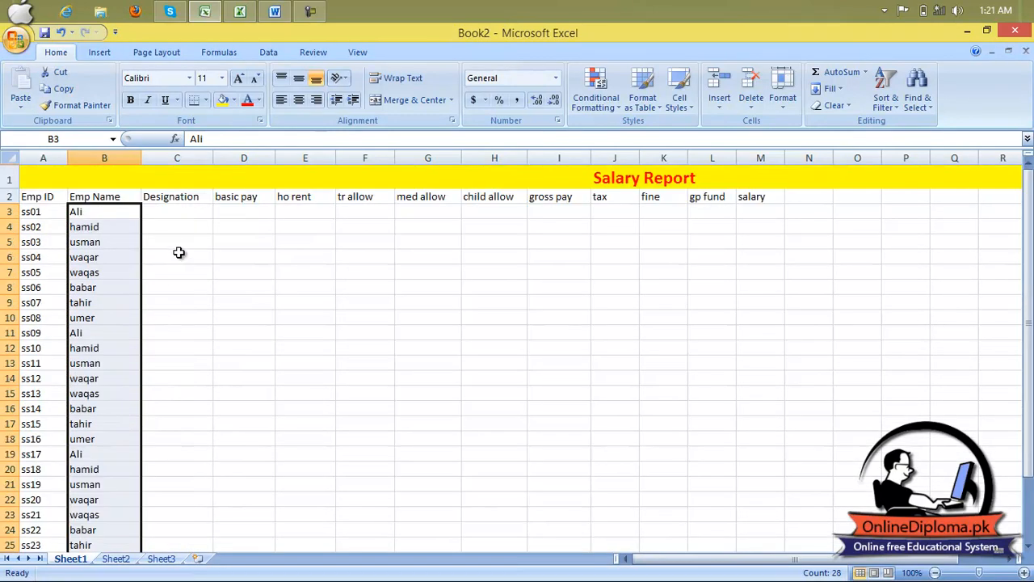
Enter the designations MD, Principal and HOD ele in C3:C5.
left_click(172, 214)
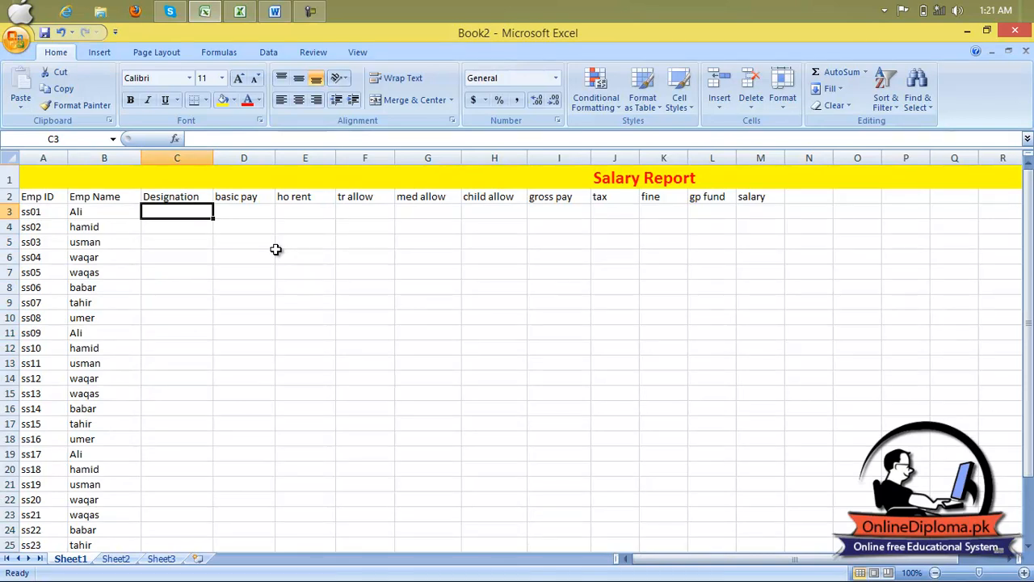
type("MD")
key("Return")
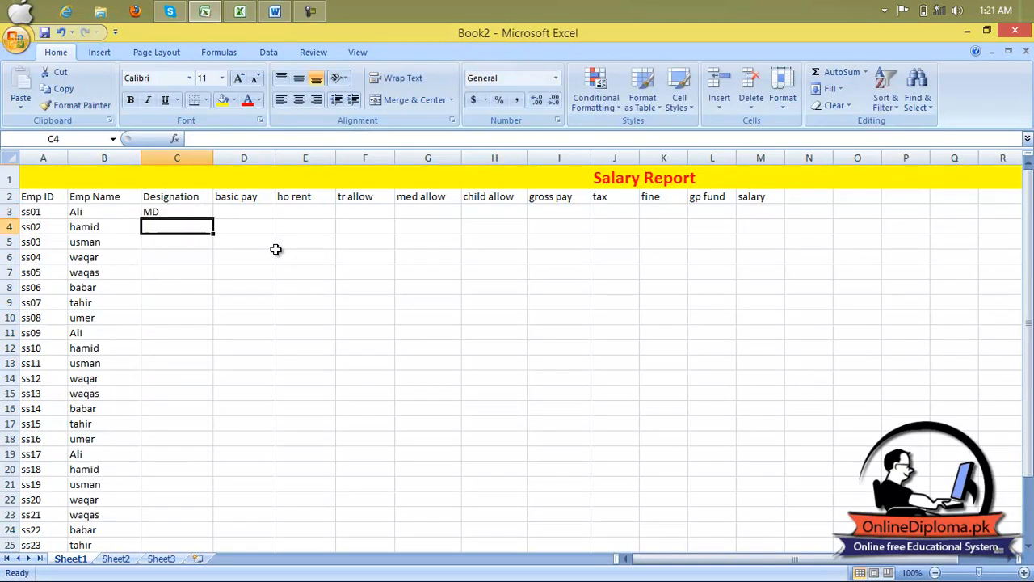
type("Principal")
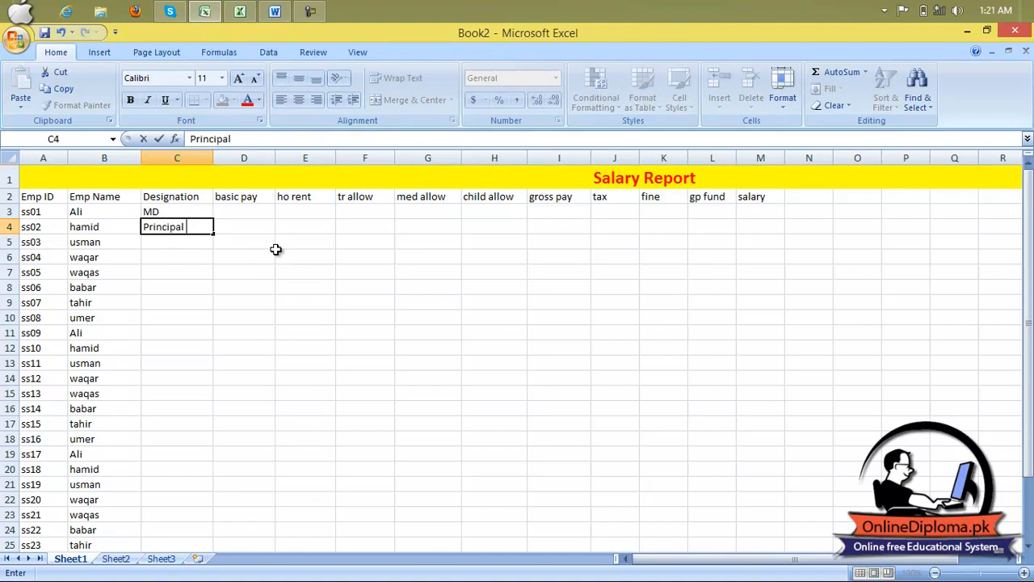
key("Return")
type("HO")
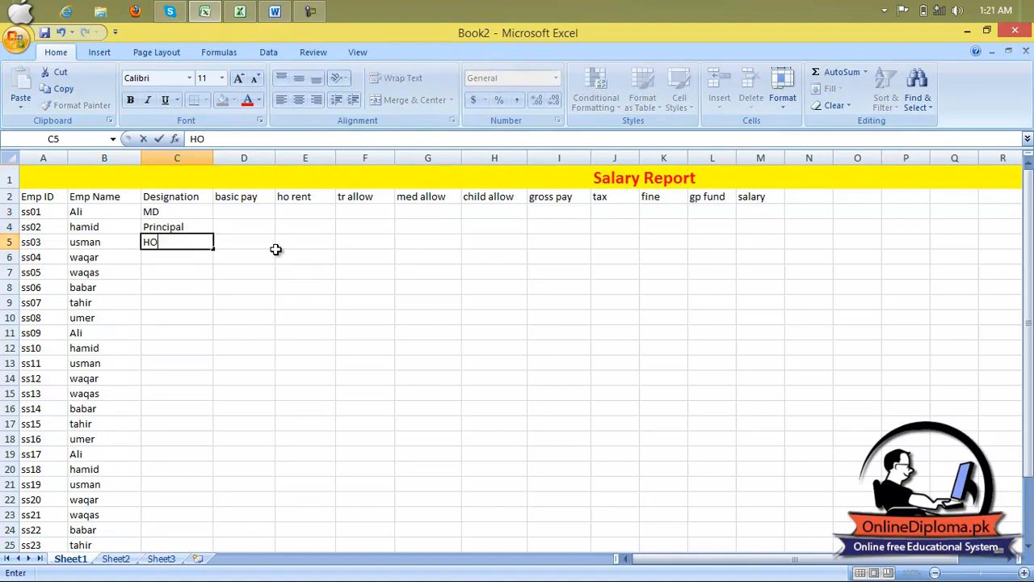
type("D ele")
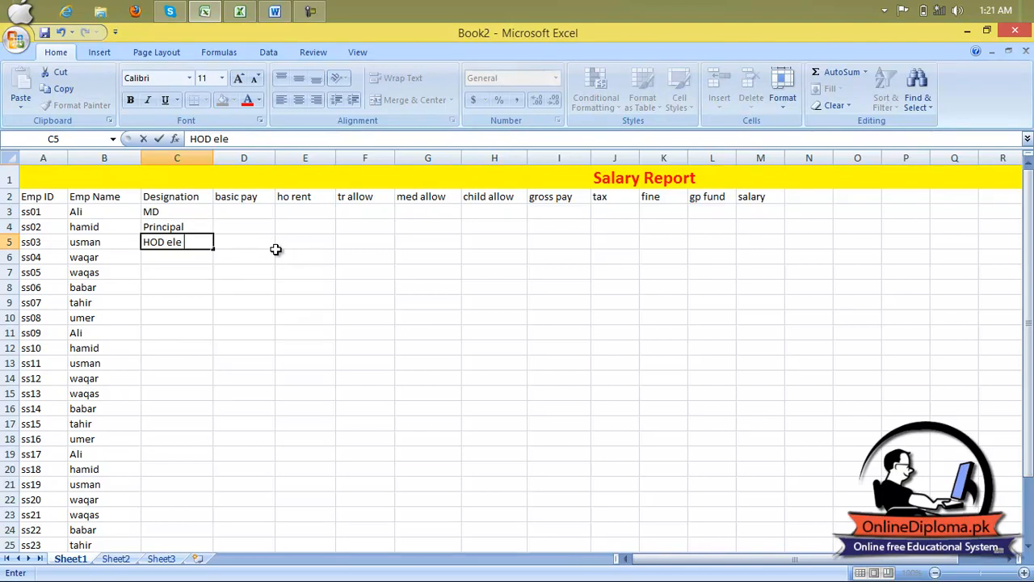
key("Return")
Enter the designations hod mech in C6 and hod civil in C7.
type("hod mech")
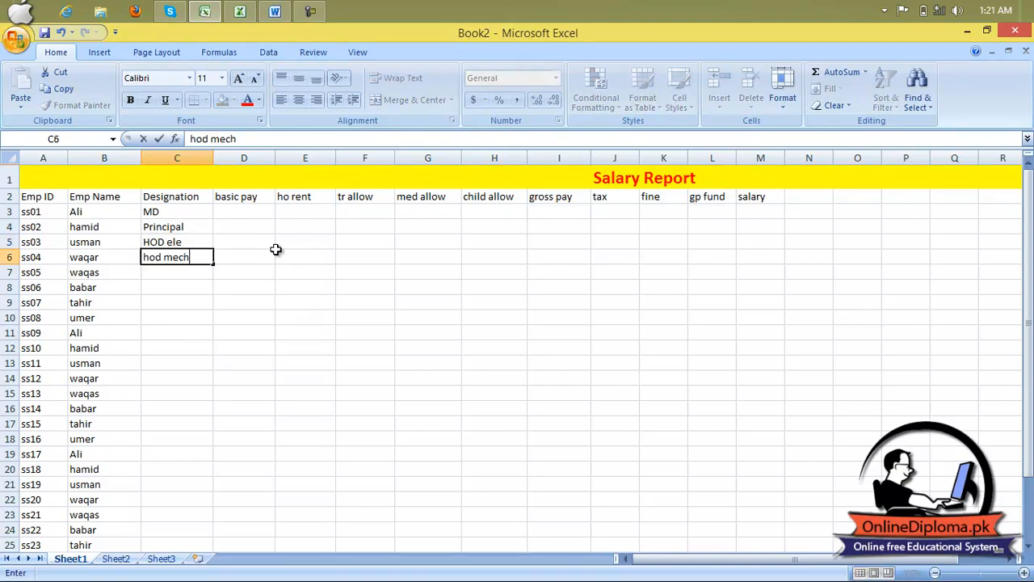
key("Return")
type("h")
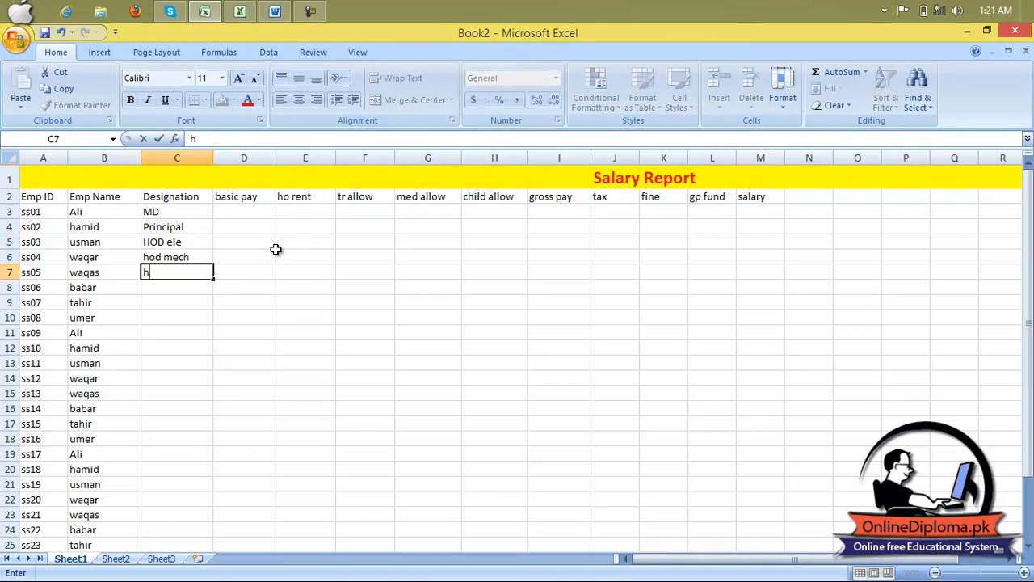
type("od civil")
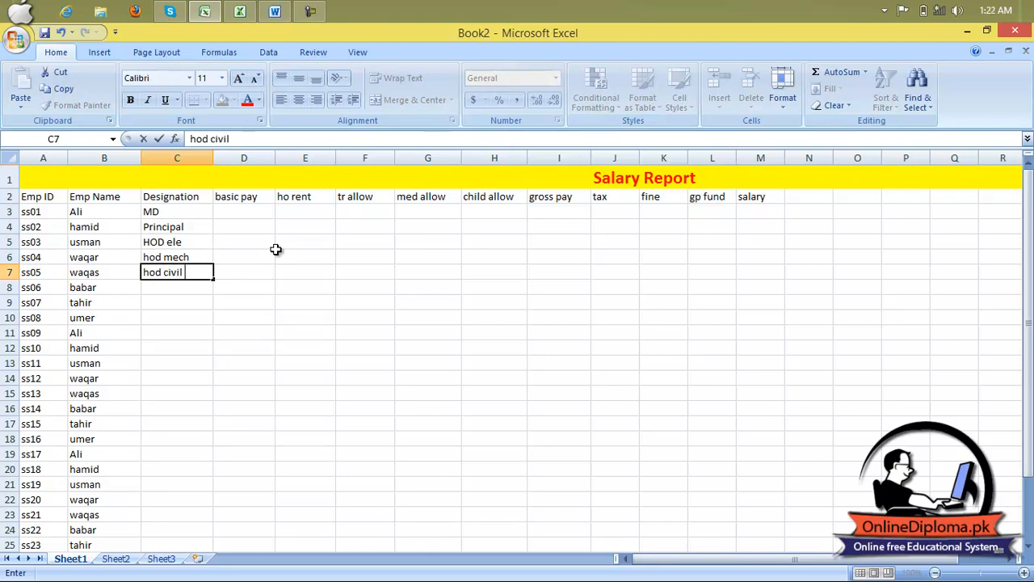
key("Return")
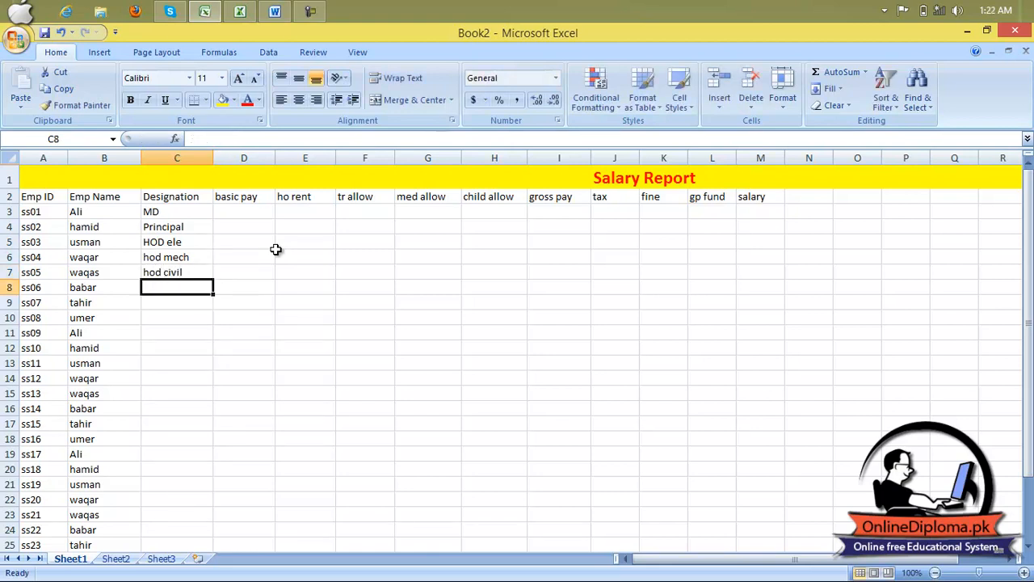
Fill C8:C19 with the designation teacher and enter comp opp in C20.
type("teacher")
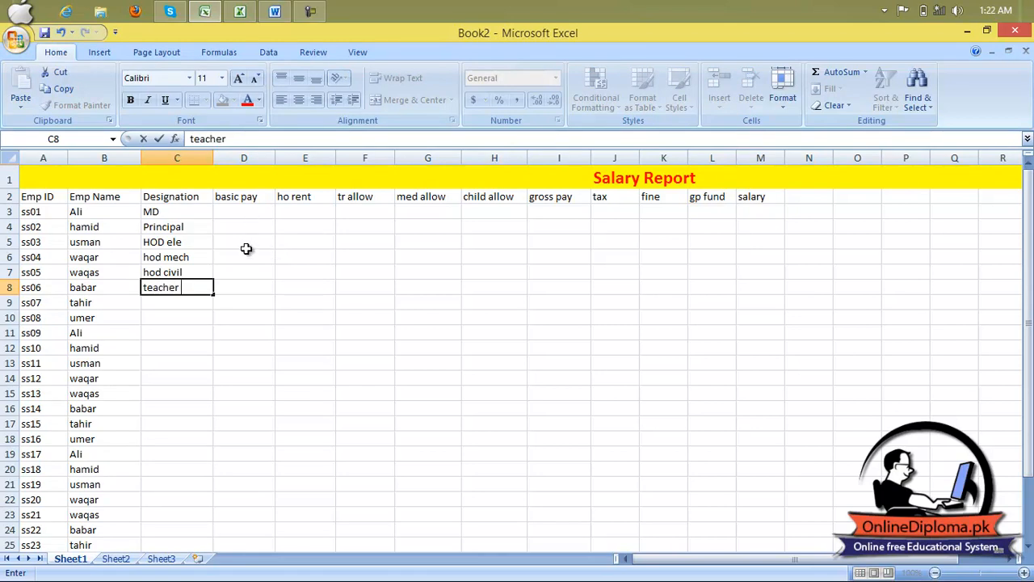
left_click_drag(217, 295, 203, 464)
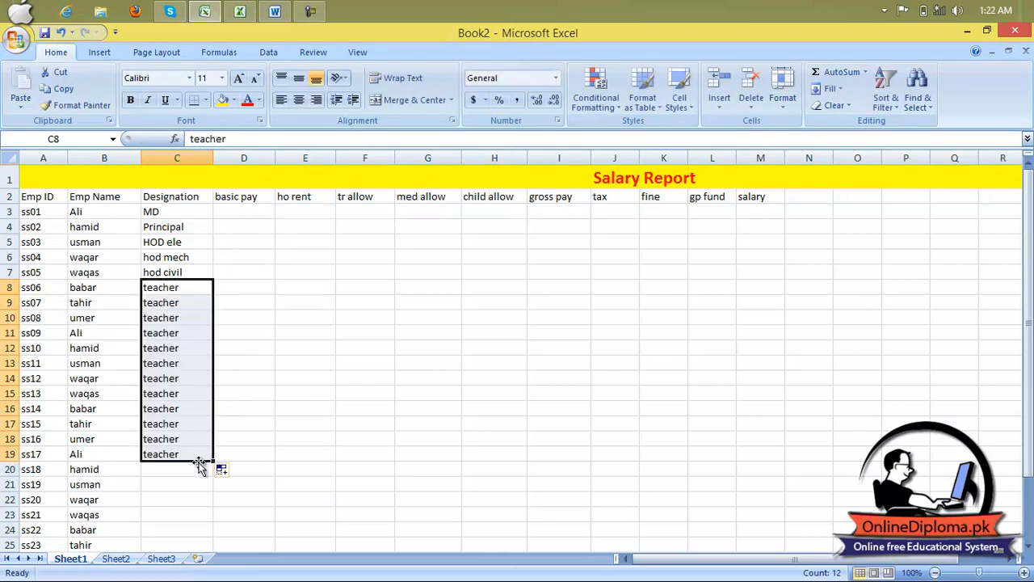
left_click(196, 468)
type("comp opp")
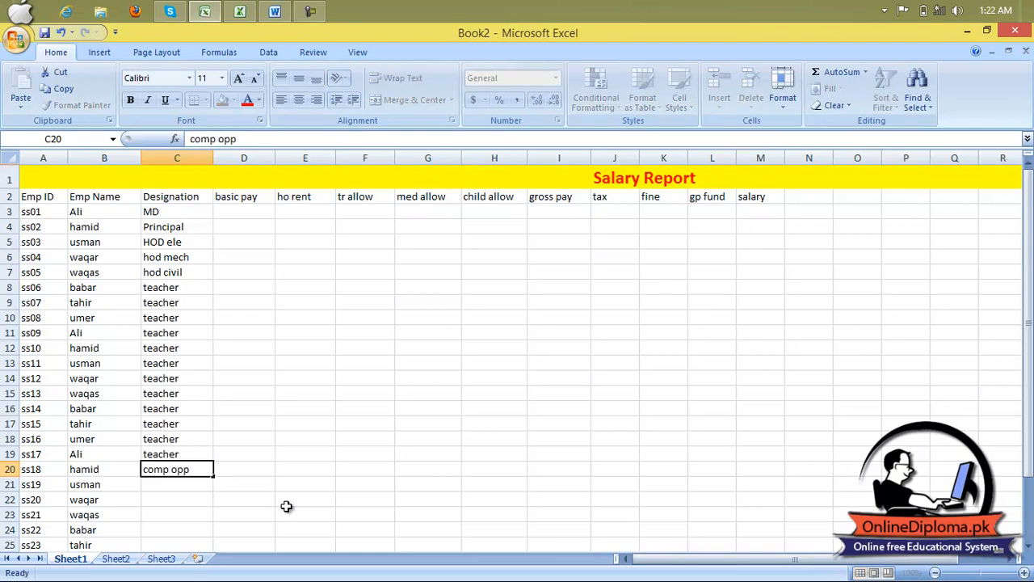
key("Return")
Enter the designation clark in C21 and copy it down to C25.
type("clark")
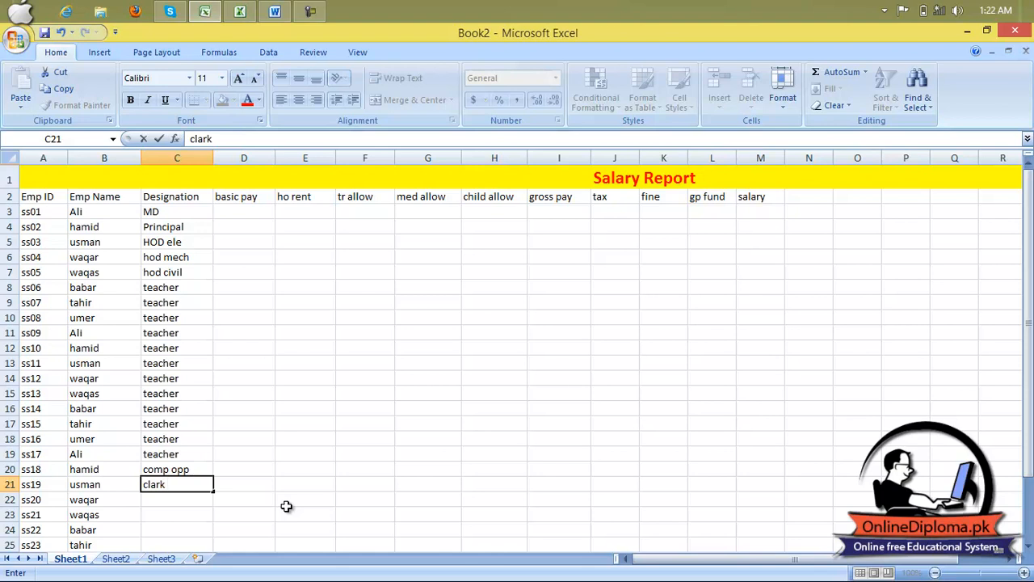
key("Return")
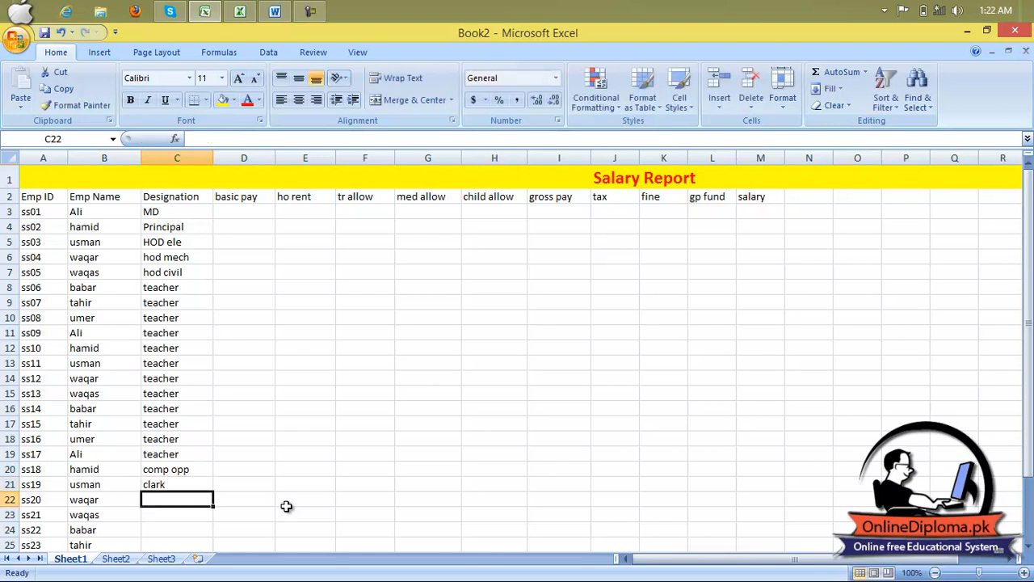
scroll(263, 507, "down", 2)
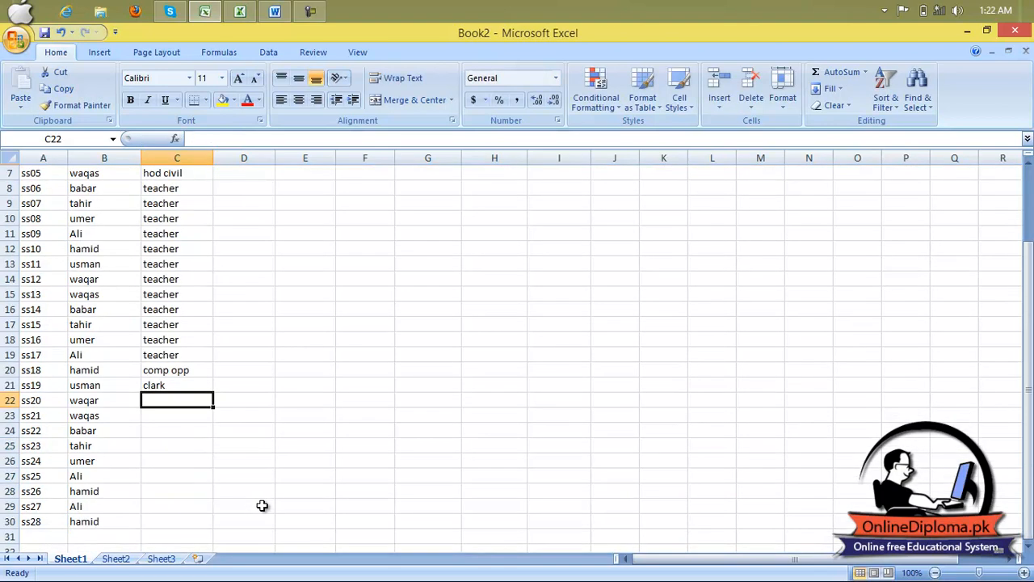
left_click(185, 388)
left_click_drag(211, 394, 212, 450)
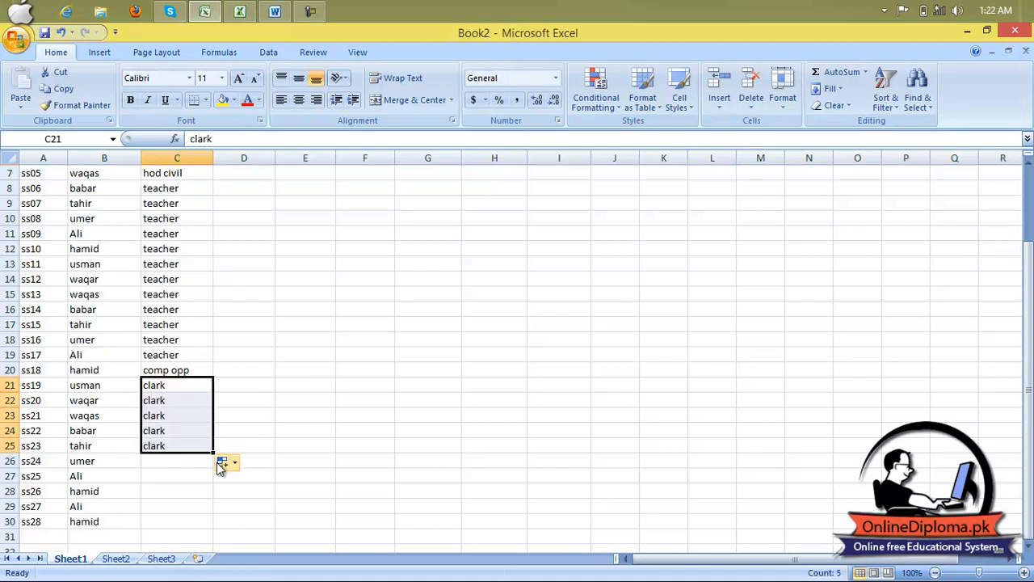
Enter the designation watch man in C26 and copy it down to C28.
left_click(199, 463)
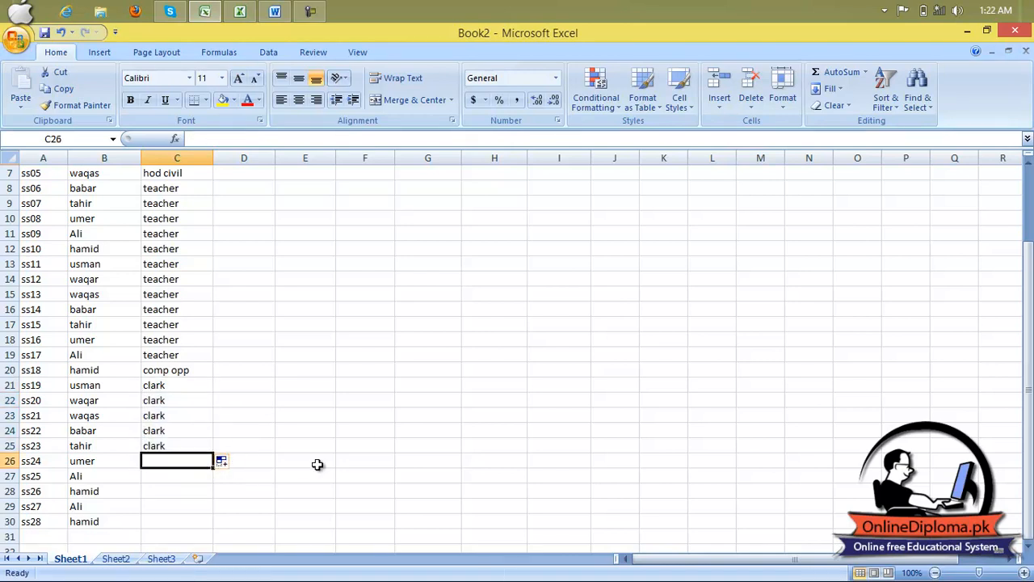
type("watch man")
key("BackSpace")
key("BackSpace")
type("man")
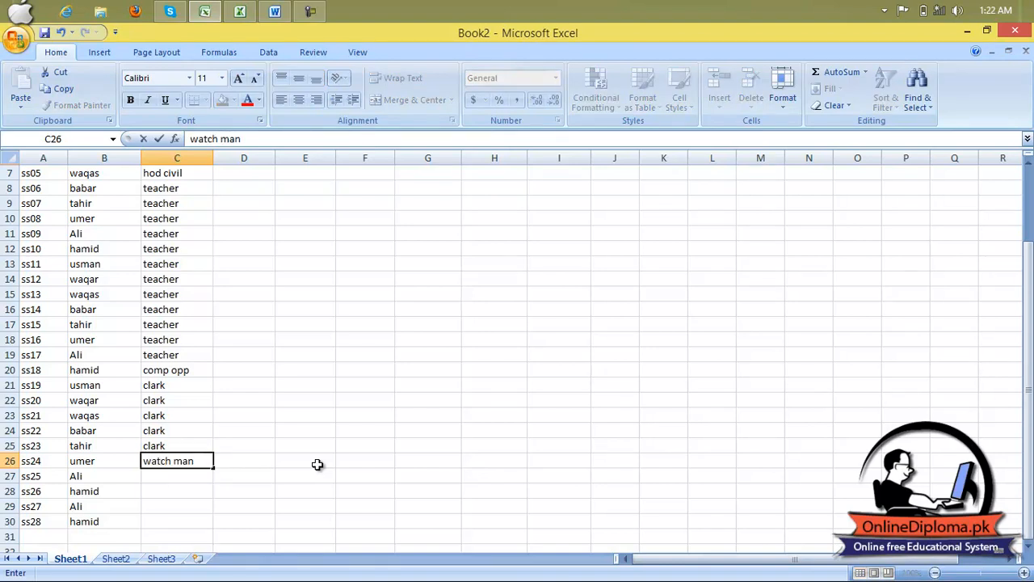
left_click_drag(213, 468, 215, 494)
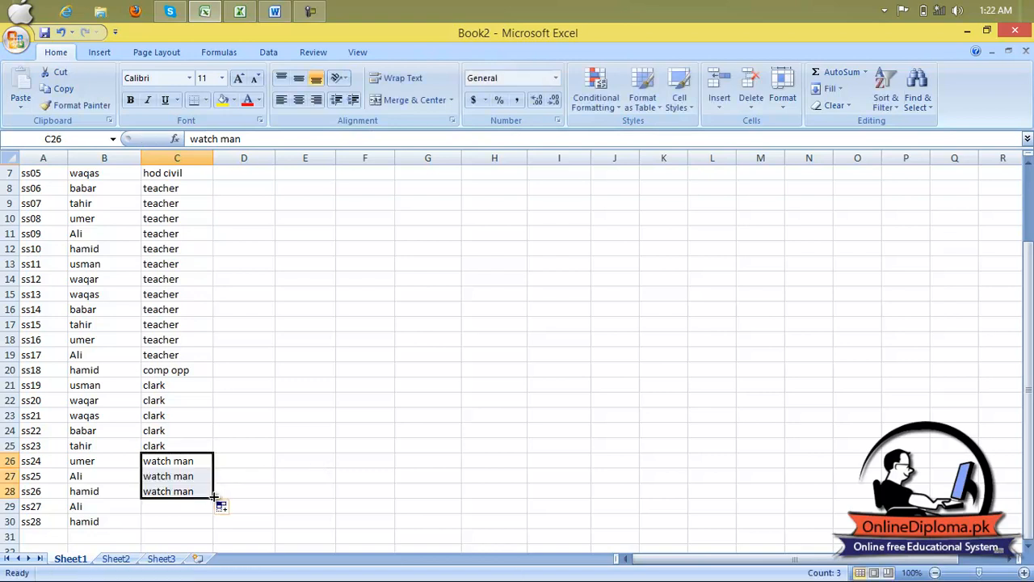
Replace the designations in C27 and C28 with office boy.
left_click(204, 506)
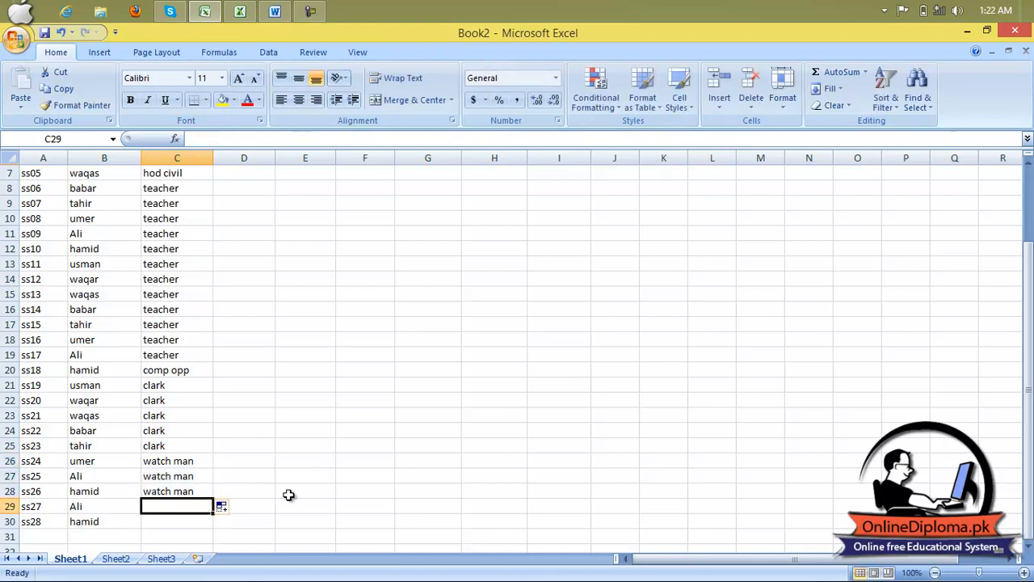
mouse_move(168, 480)
left_mouse_down()
mouse_move(168, 492)
mouse_move(170, 480)
left_mouse_up()
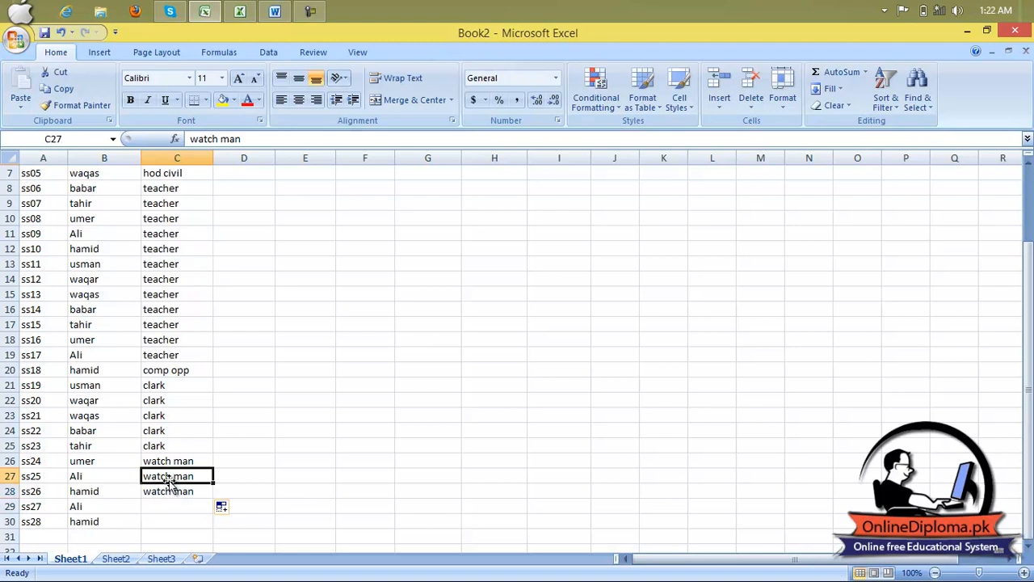
type("office boy")
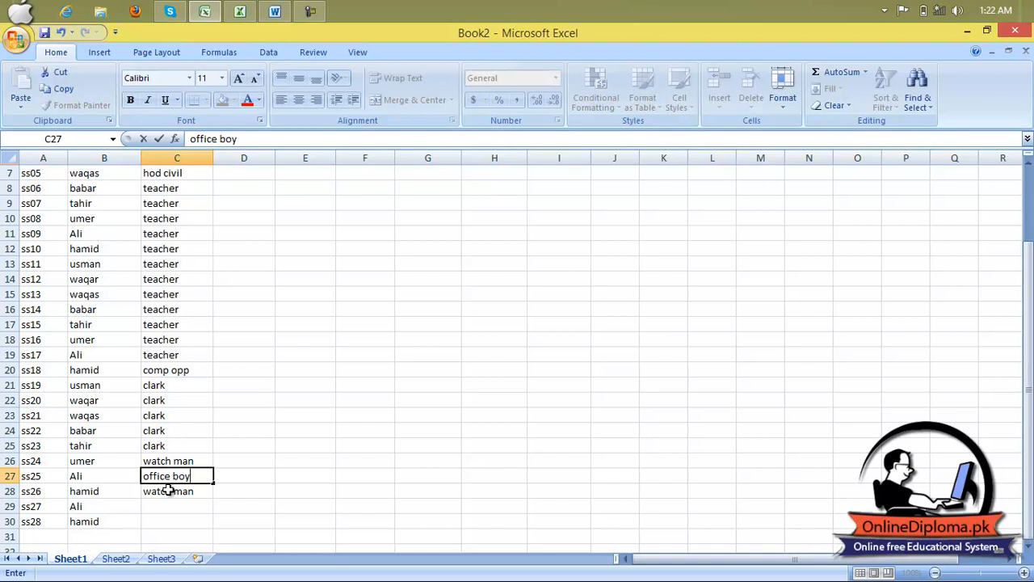
left_click(170, 492)
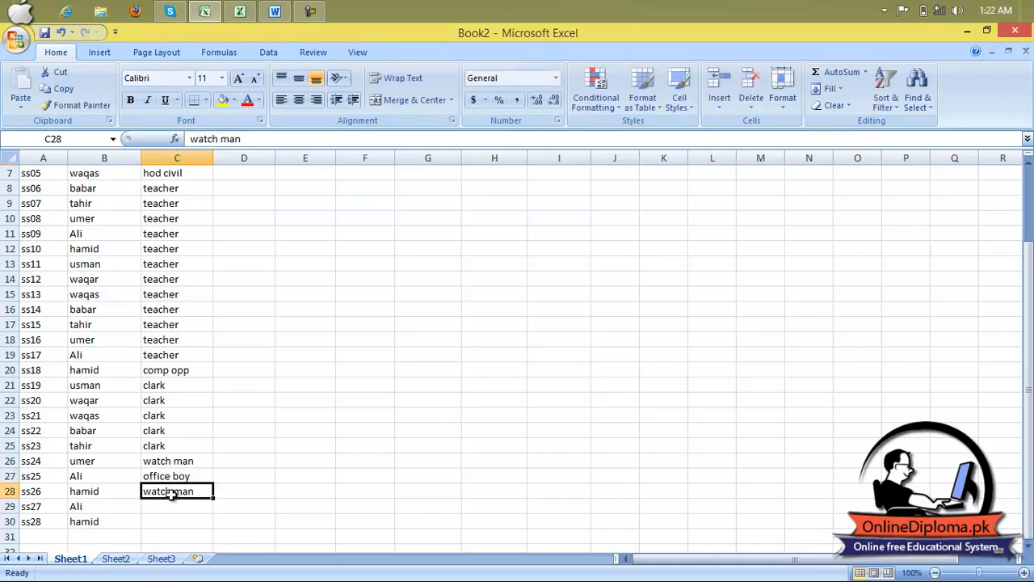
type("office boy")
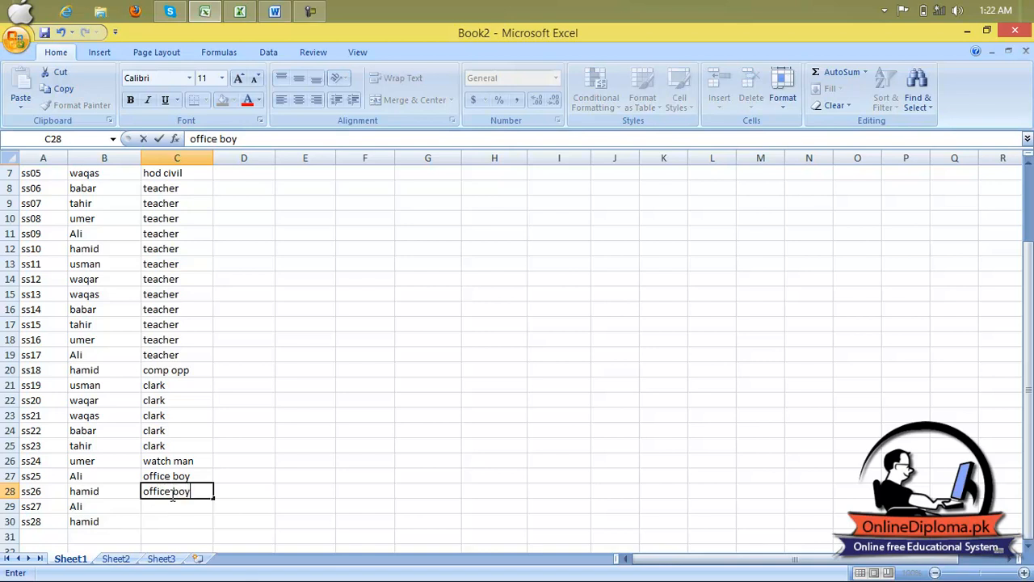
Enter the designation peon in C29 and copy it down to C30.
left_click(173, 520)
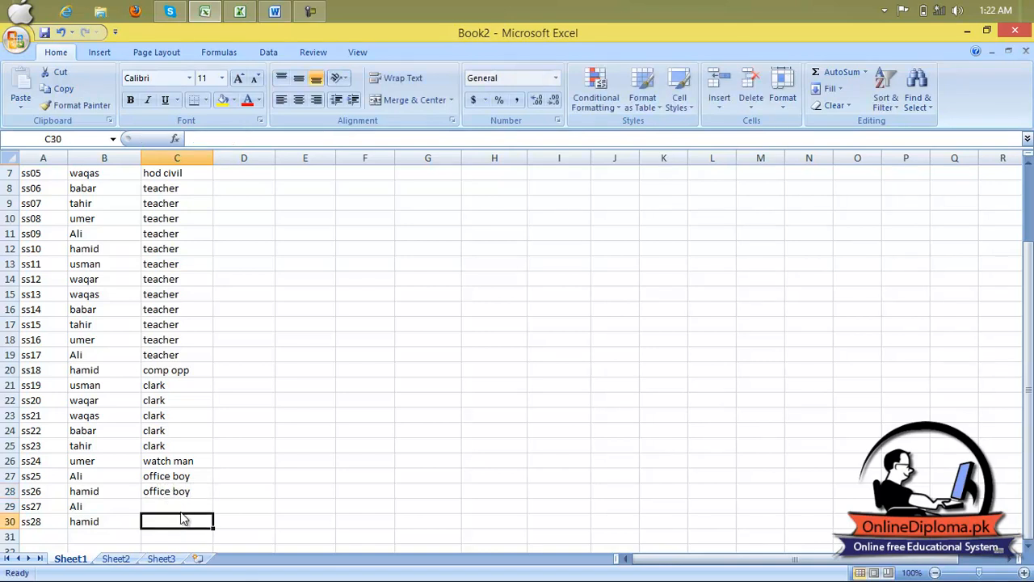
left_click(179, 507)
type("p")
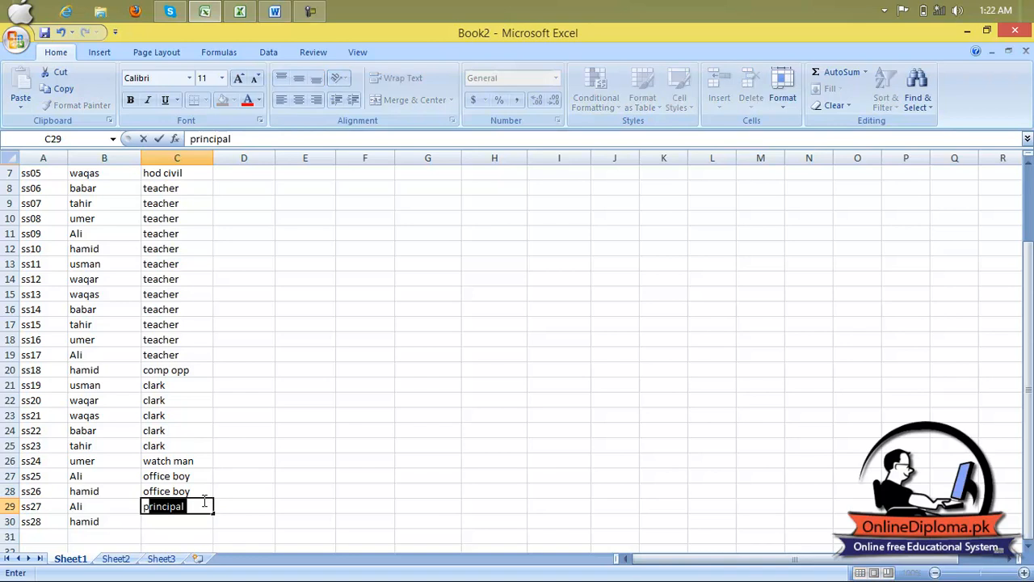
type("eon")
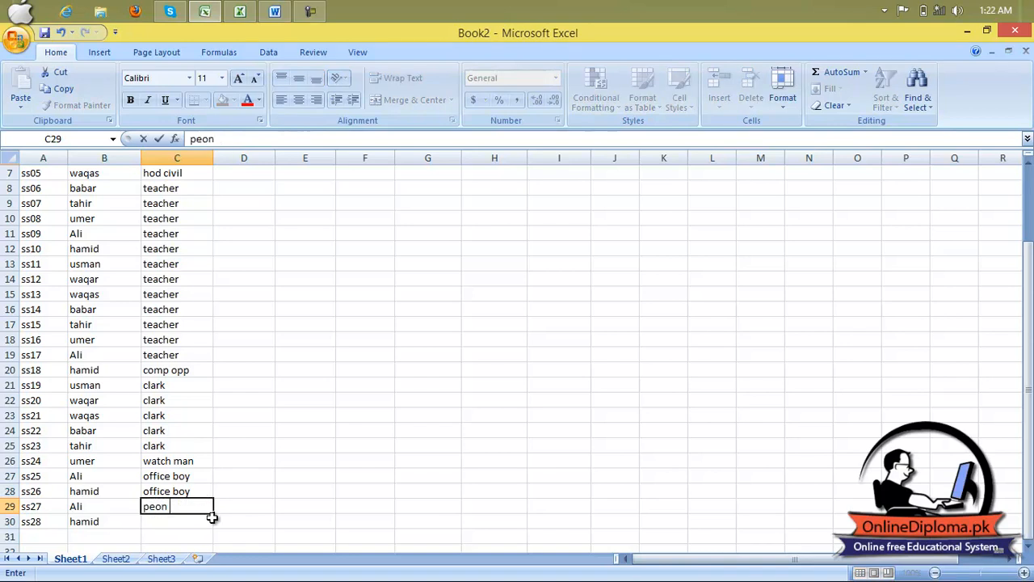
left_click_drag(213, 516, 214, 531)
Enter a basic pay of 60000 in D3 for the MD.
scroll(242, 457, "up", 2)
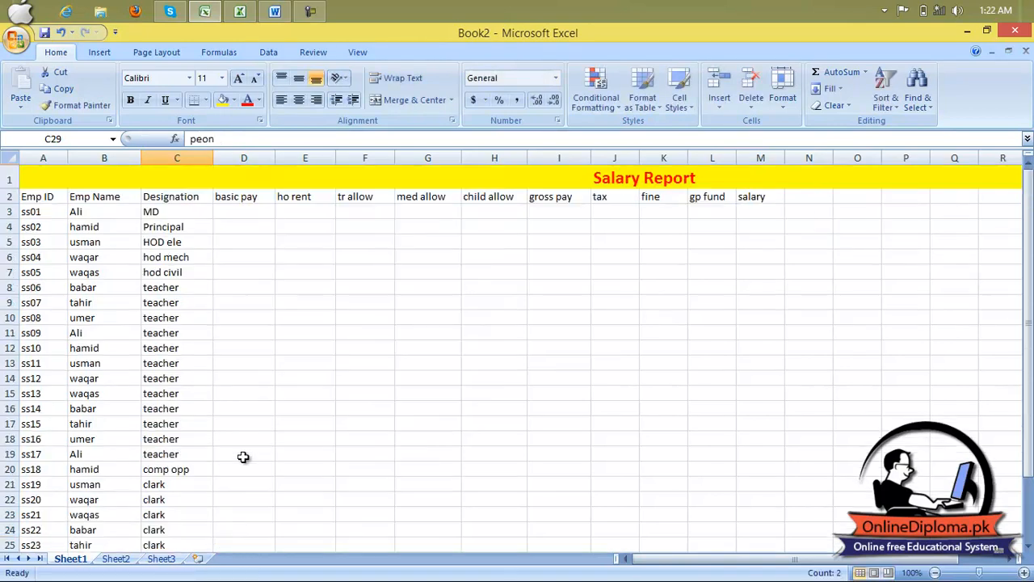
left_click(239, 216)
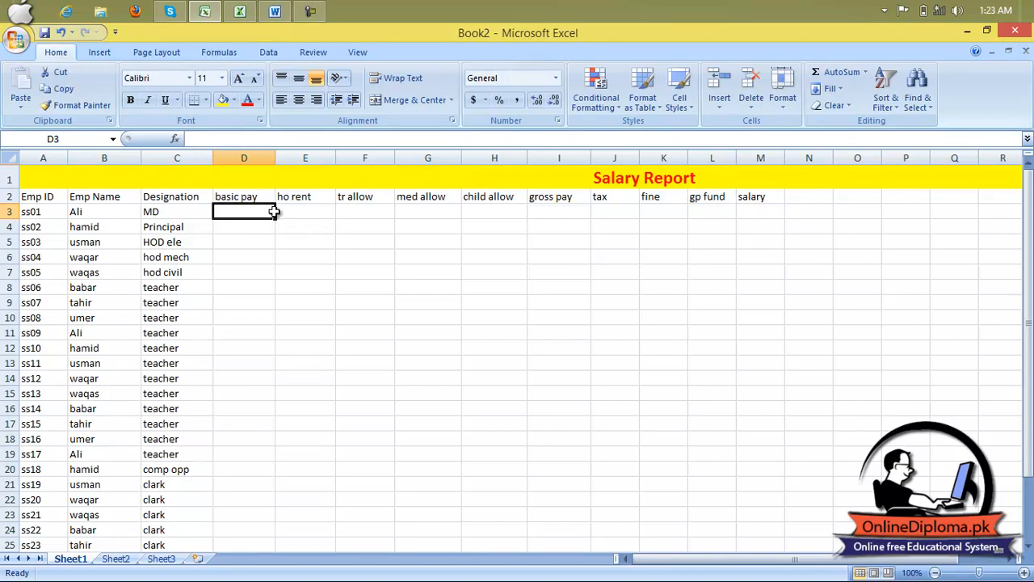
scroll(245, 489, "down", 5)
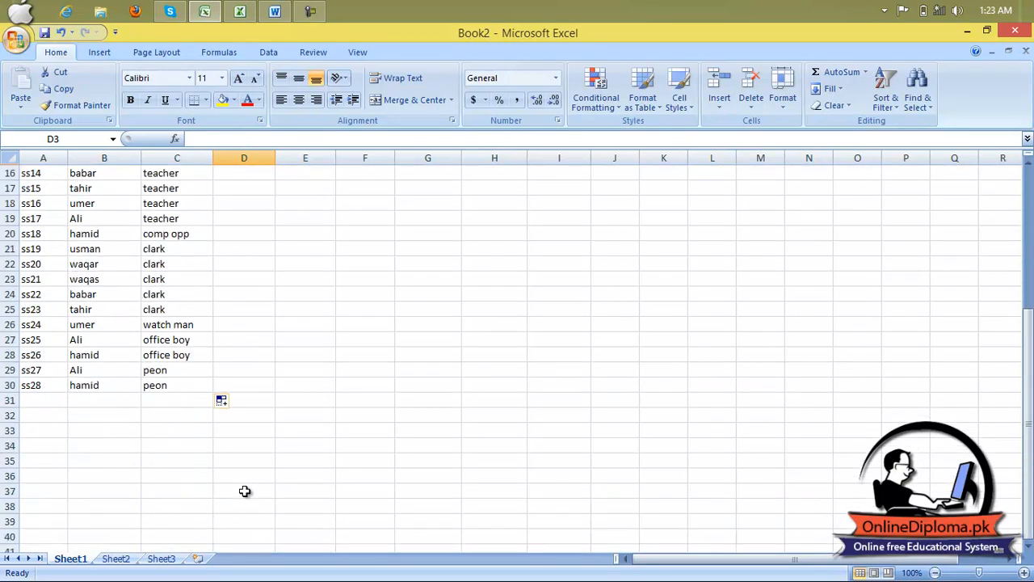
scroll(245, 491, "up", 5)
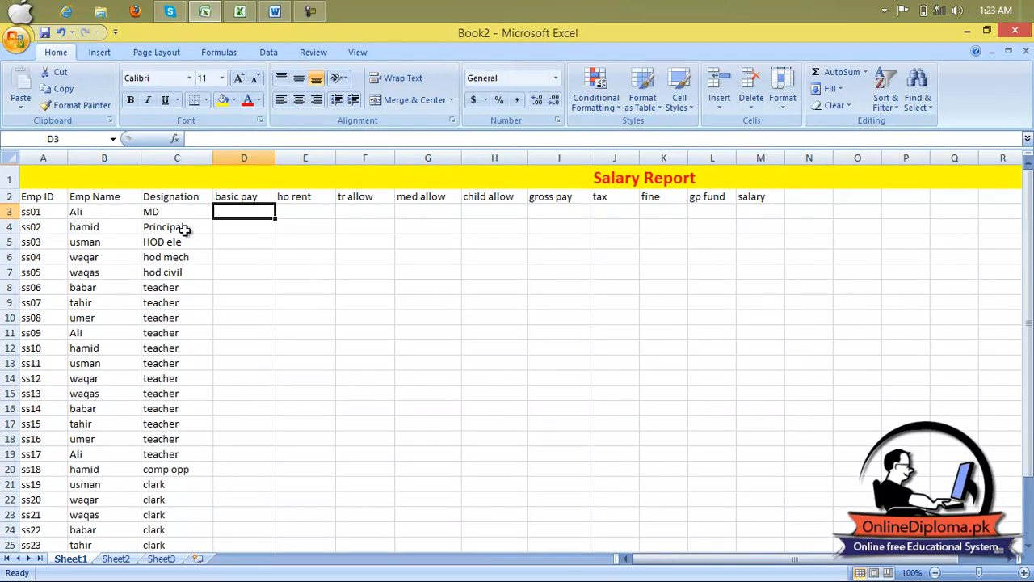
scroll(241, 428, "down", 5)
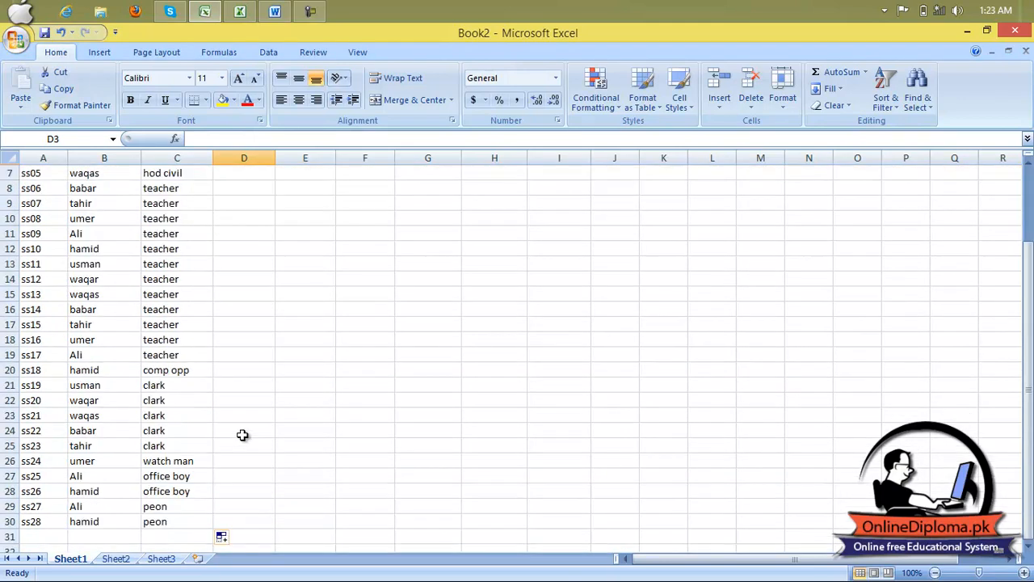
scroll(243, 435, "up", 5)
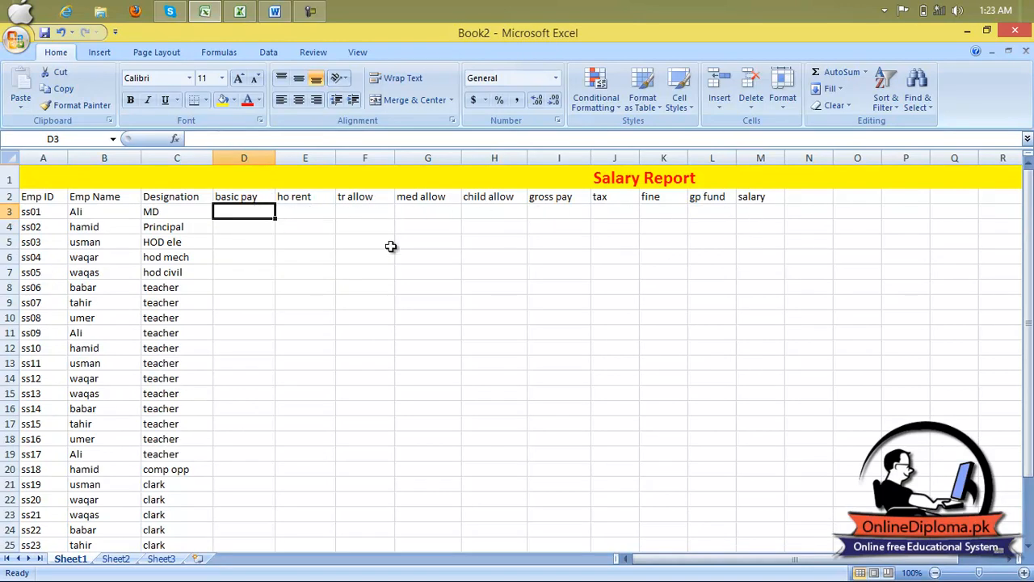
type("50")
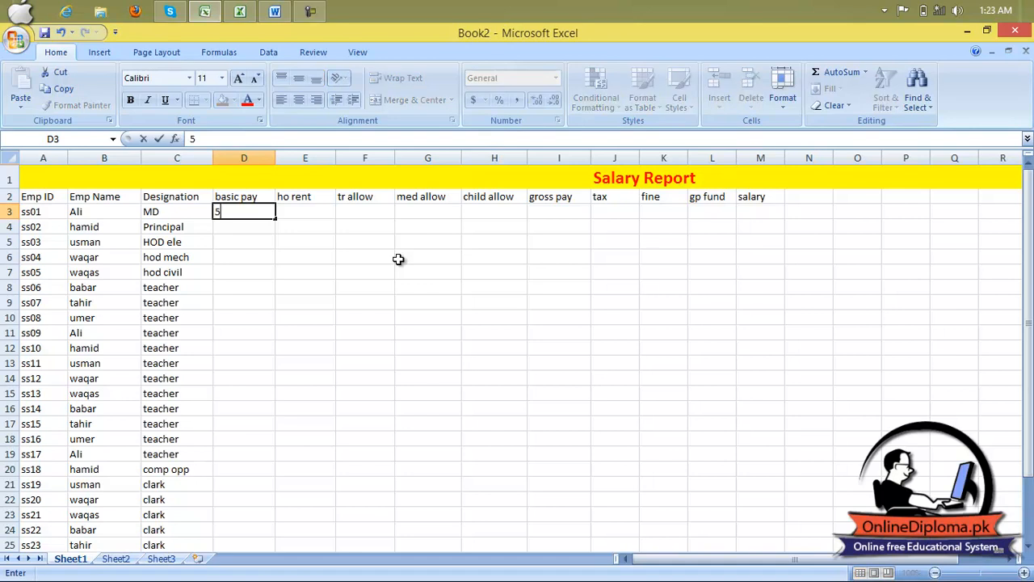
key("BackSpace")
key("BackSpace")
type("60000")
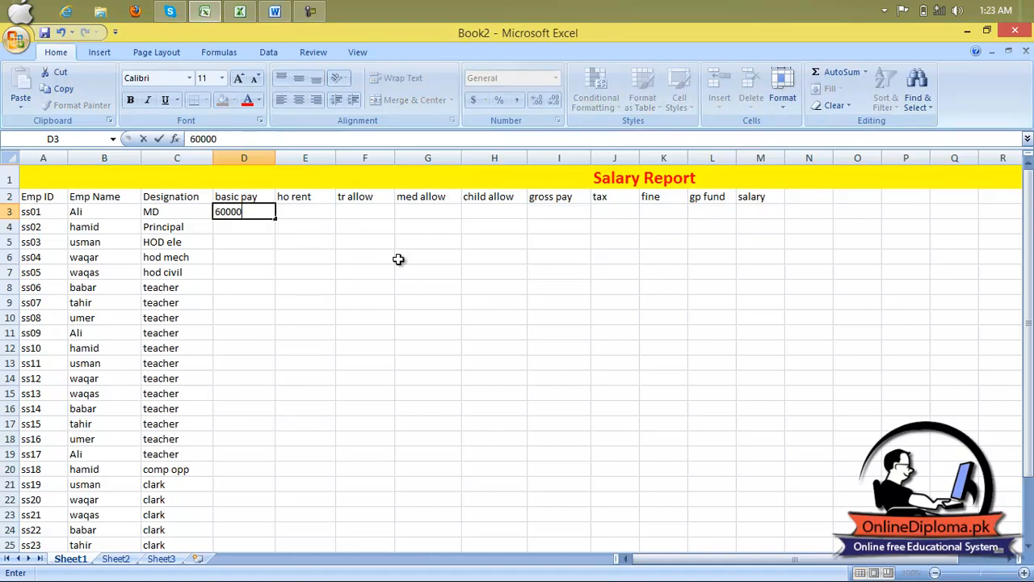
key("Return")
Enter a basic pay of 59000 in D4 and extend the decreasing series from D3:D4 down to D30.
type("59000")
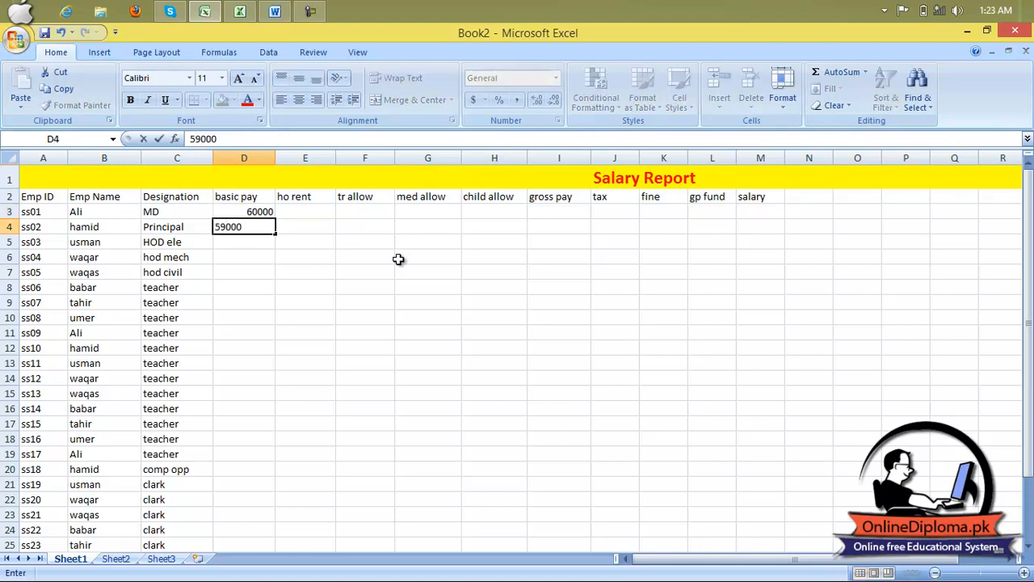
key("Return")
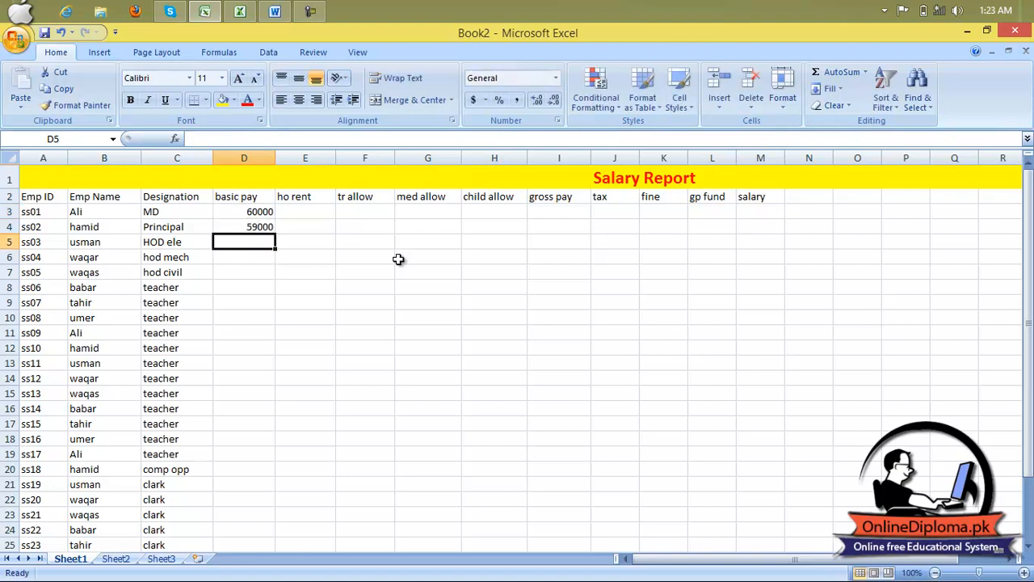
left_click_drag(254, 212, 272, 503)
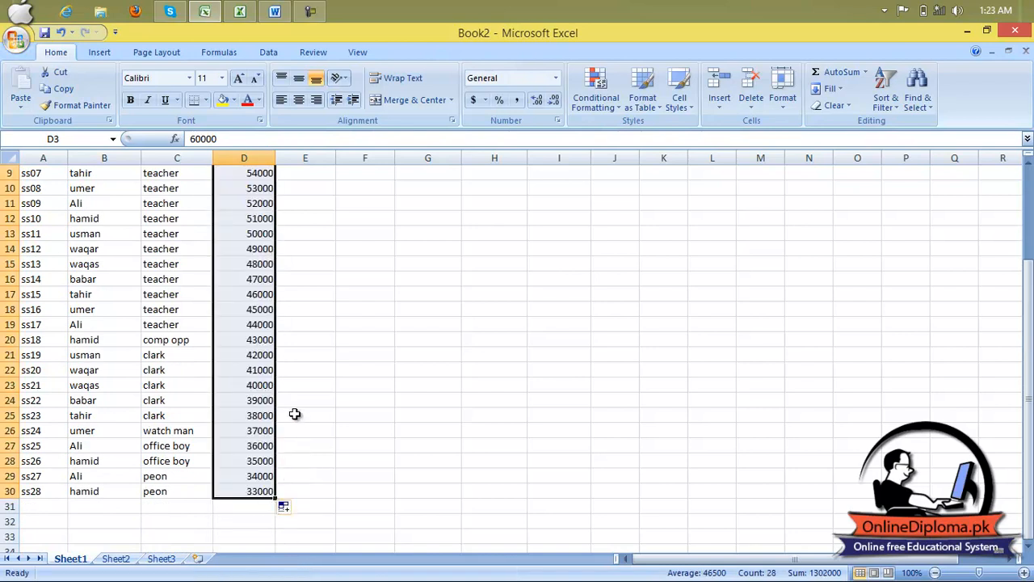
scroll(294, 415, "up", 3)
left_click(291, 211)
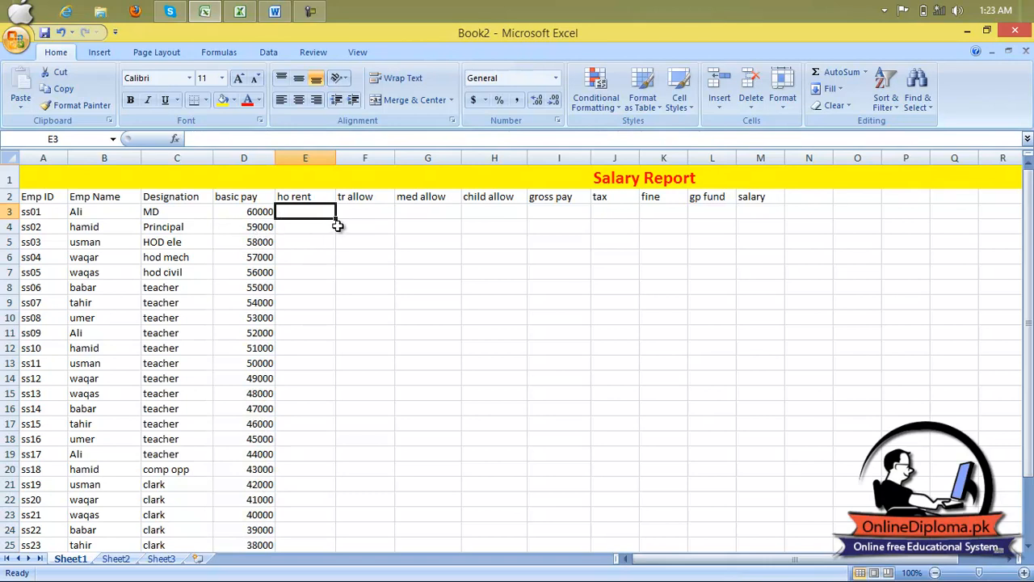
left_click(370, 214)
left_click(420, 210)
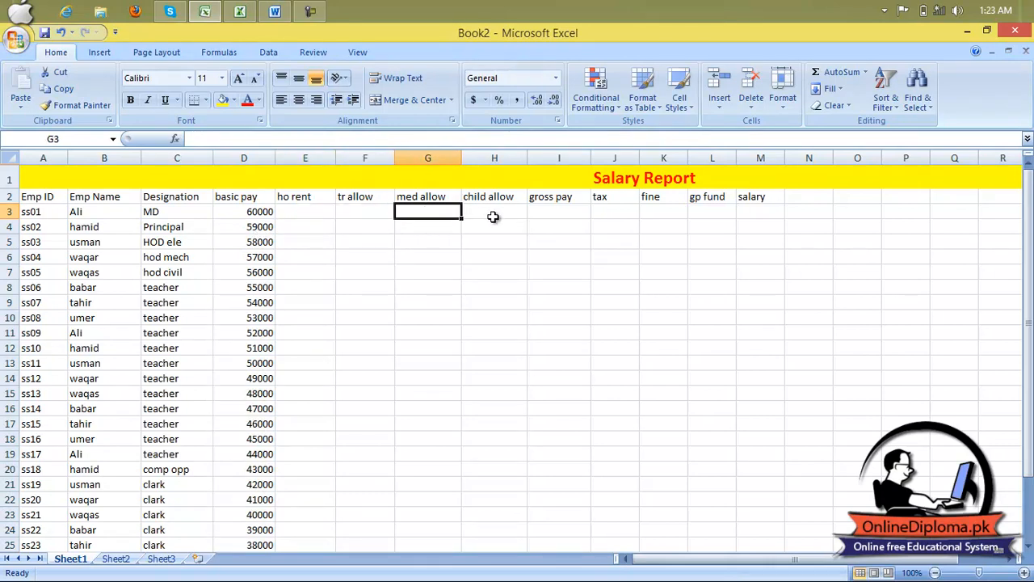
left_click(489, 217)
left_click(321, 213)
left_click(369, 210)
left_click(407, 212)
left_click(476, 213)
left_click(322, 214)
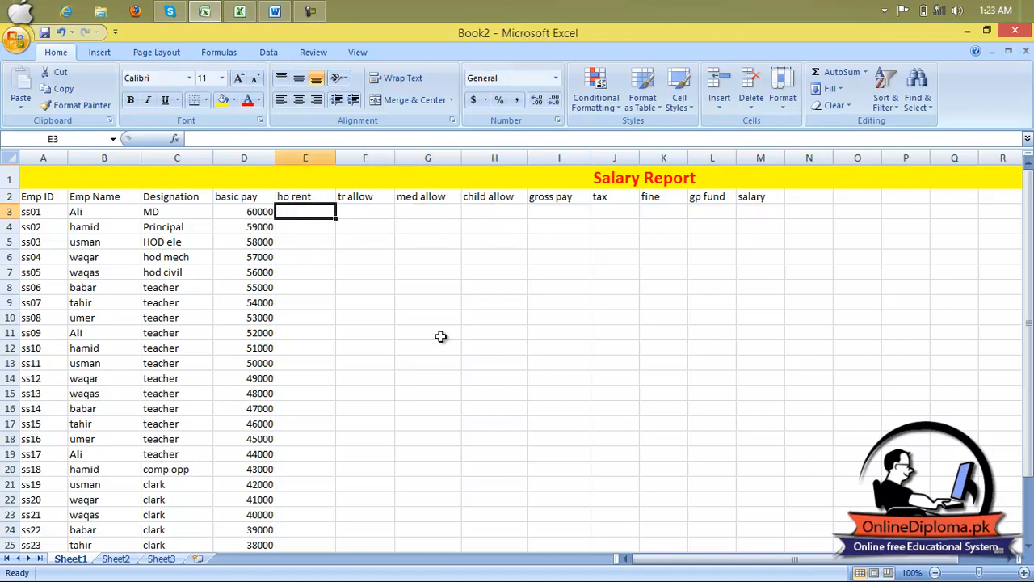
left_click(557, 213)
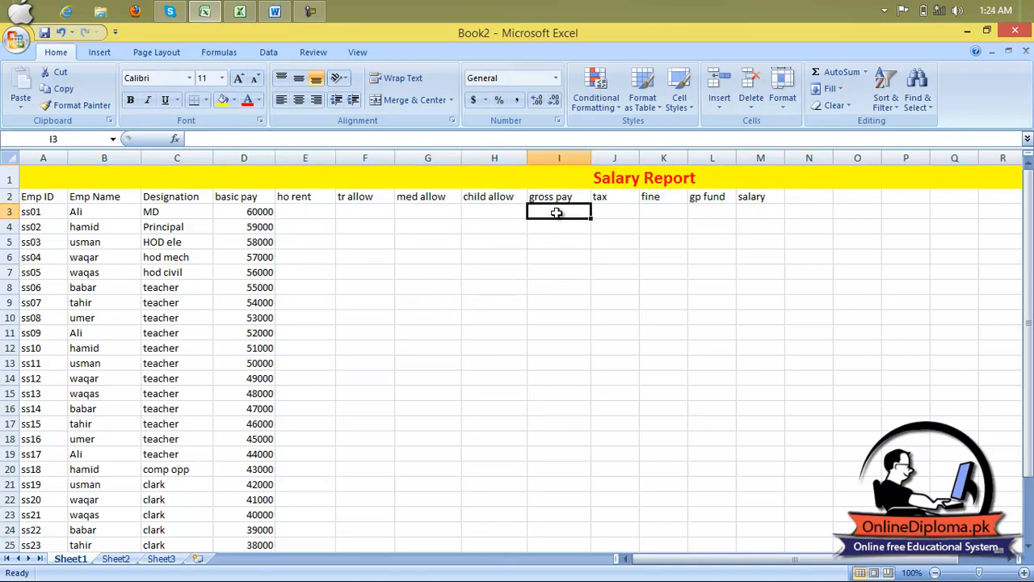
left_click(320, 218)
left_click(360, 211)
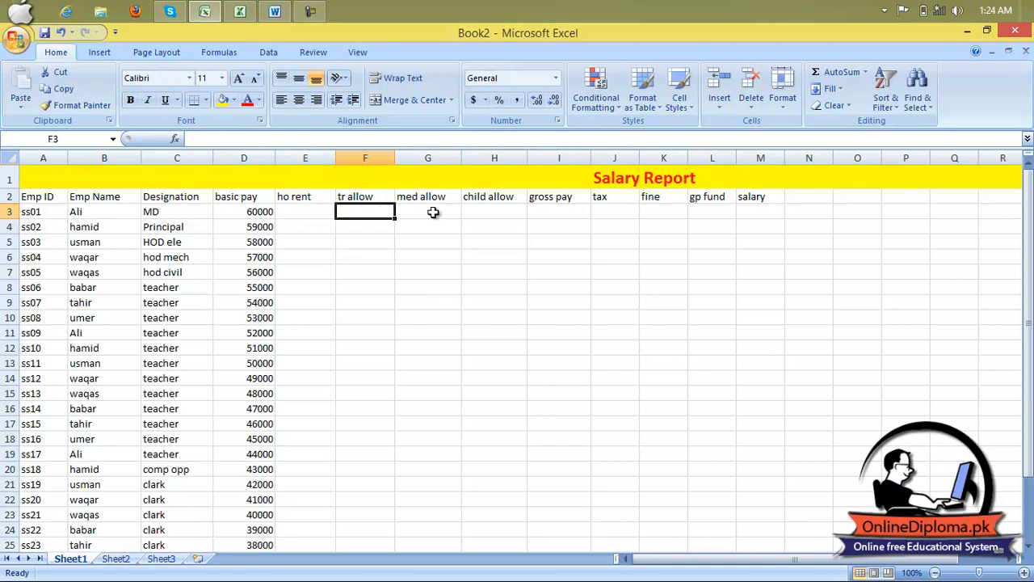
left_click(433, 212)
left_click(485, 213)
left_click(547, 213)
left_click(316, 209)
left_click(349, 213)
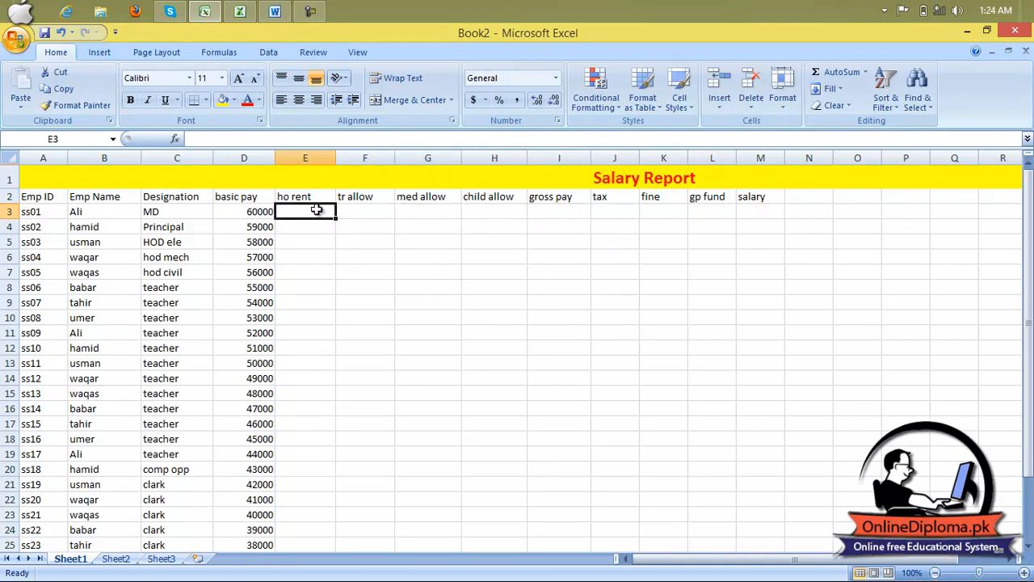
left_click(417, 212)
left_click(506, 210)
left_click(551, 213)
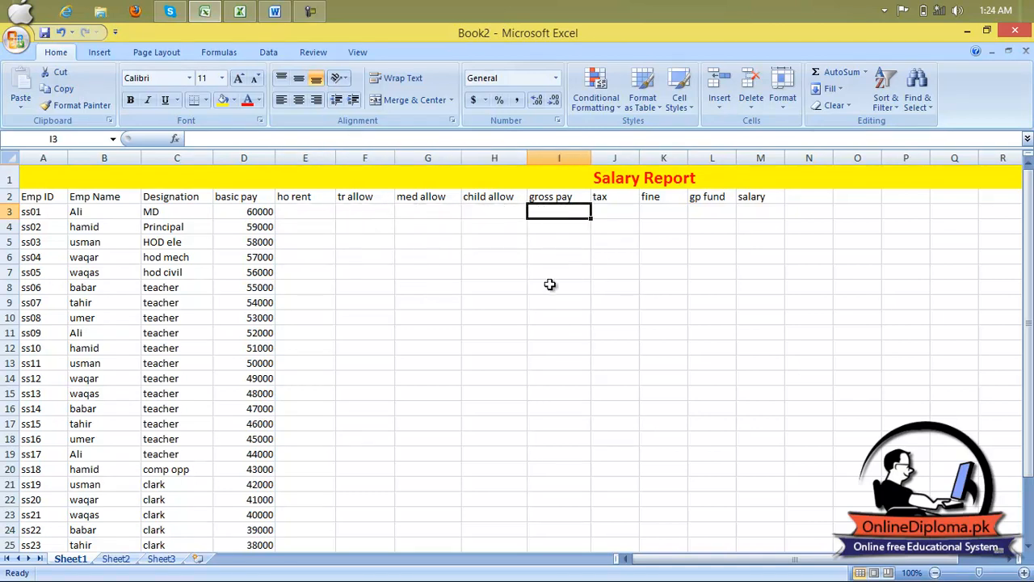
Enter the formula =d3*5% in E3 to calculate the ho rent from the basic pay.
left_click(305, 211)
type("=")
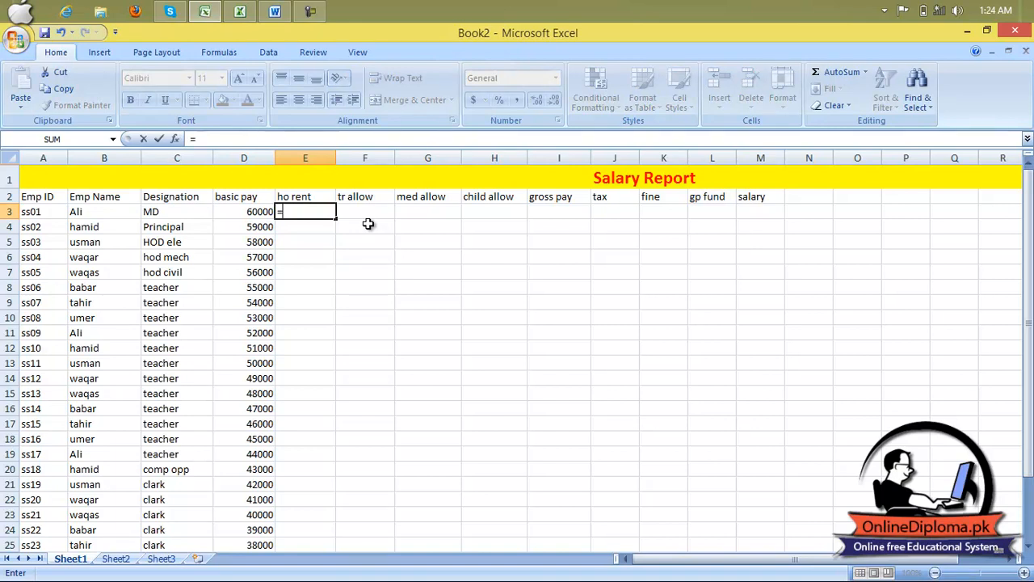
type("d3*5")
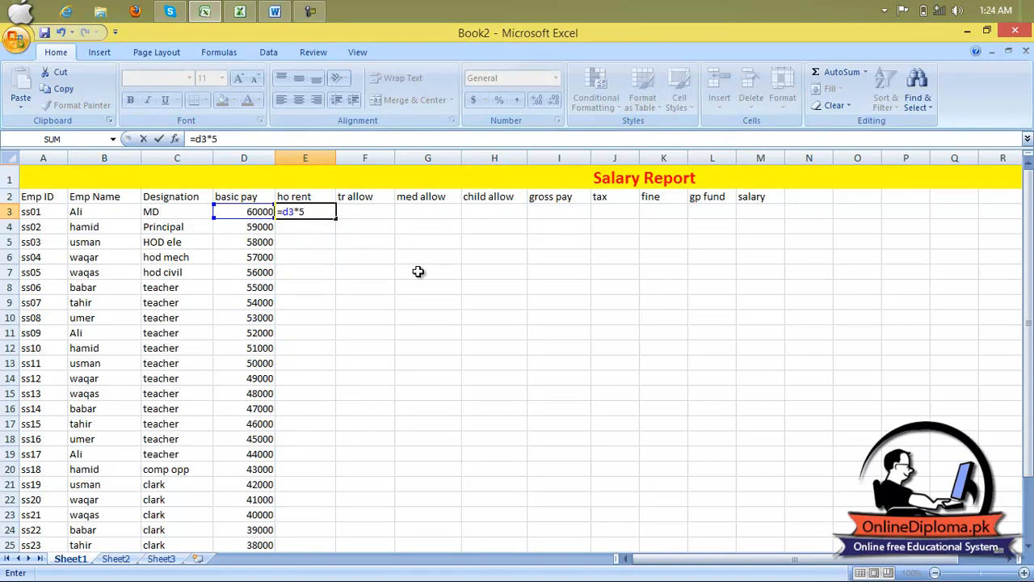
type("%")
key("Return")
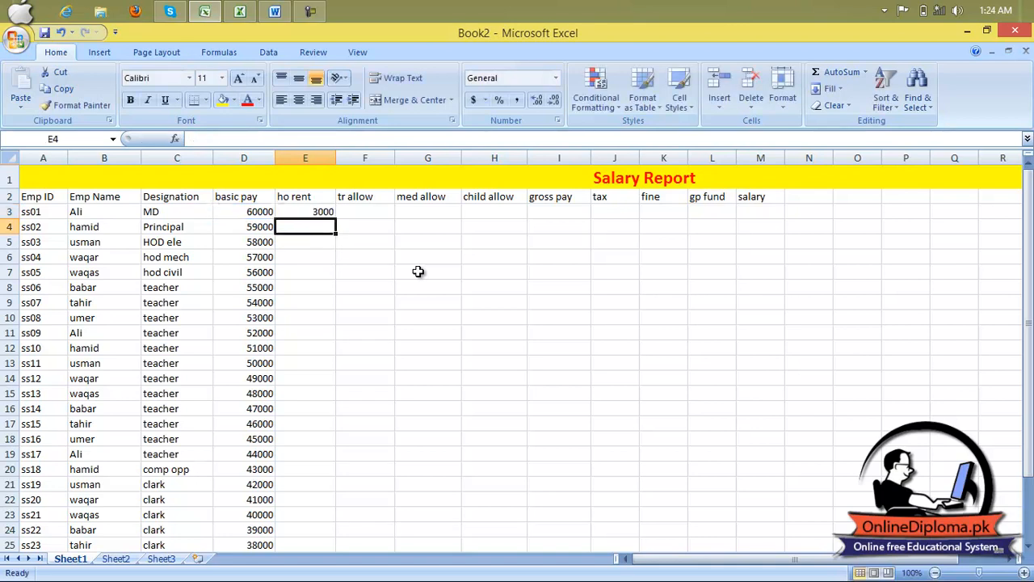
Enter the formula =d3*3% in F3 to calculate the tr allow.
left_click(365, 214)
type("=")
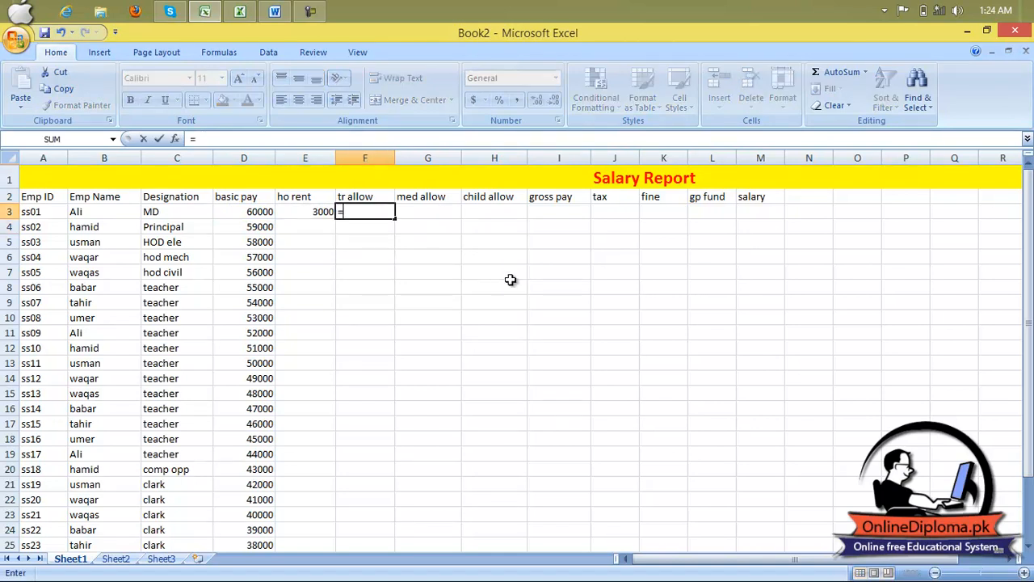
type("d3*3%")
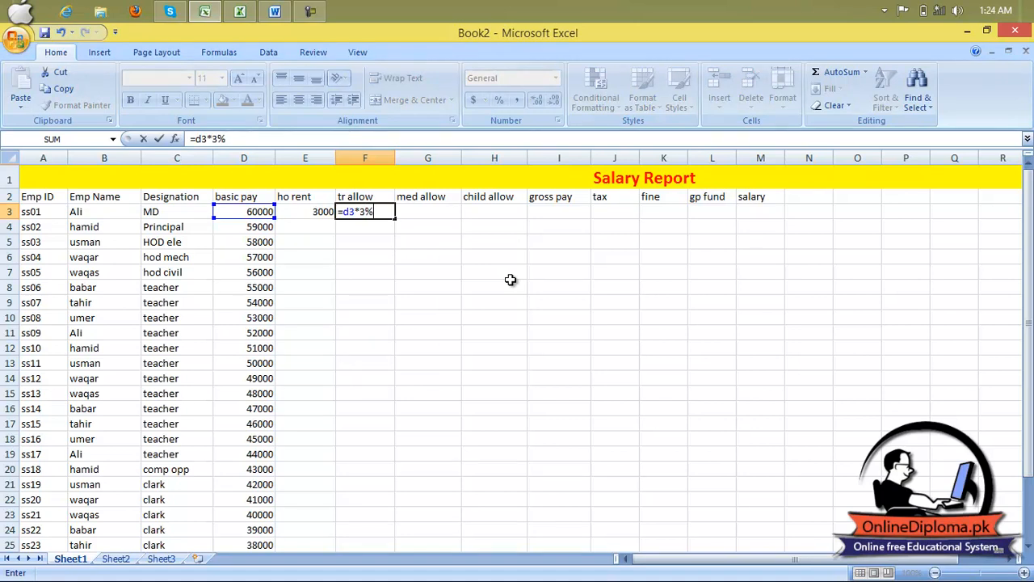
key("Return")
Enter the formula =d3*3% in G3 to calculate the med allow.
key("Right")
key("Up")
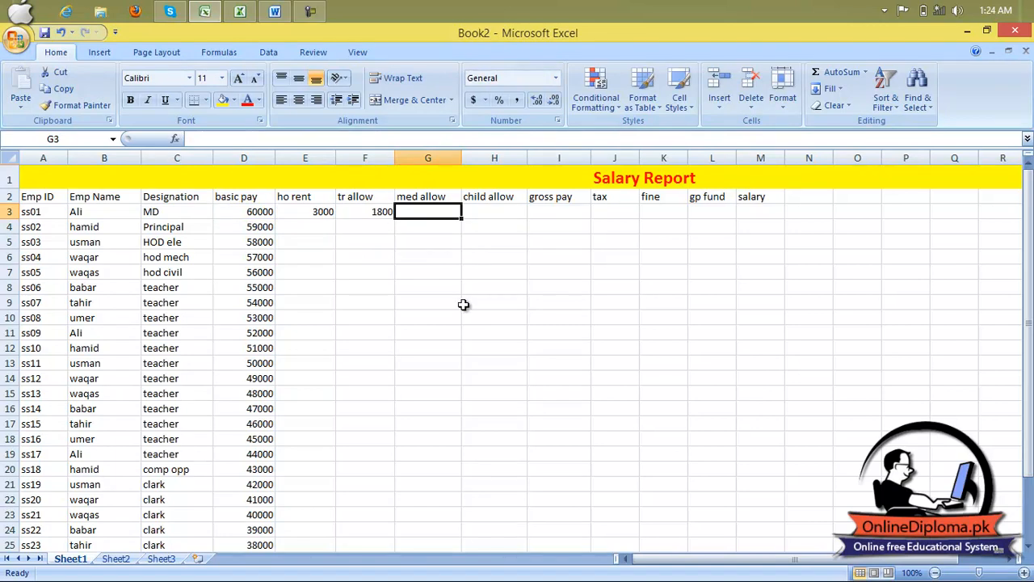
type("=d3*3%")
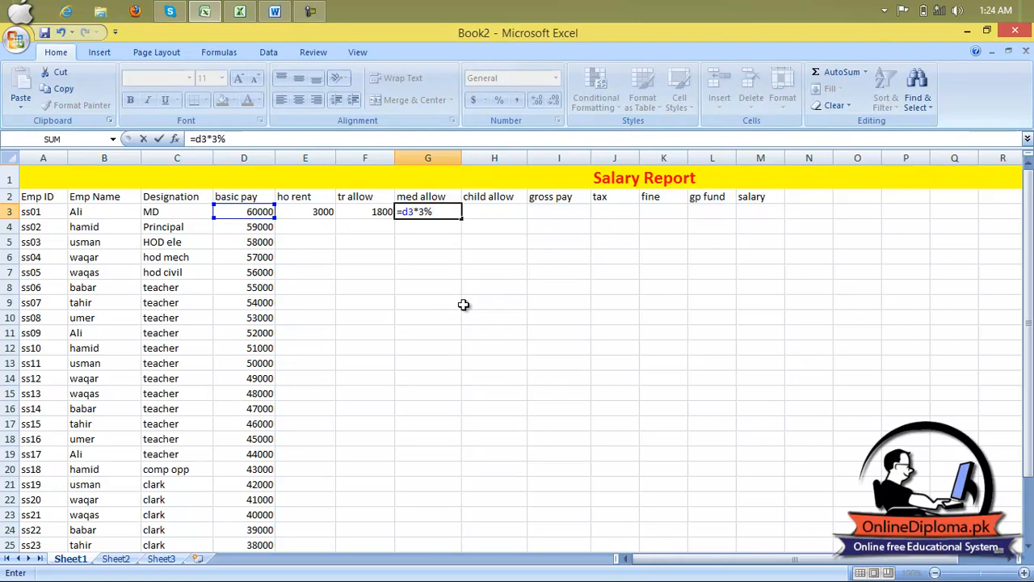
key("Return")
Enter the formula =d3*4% in H3 to calculate the child allow from the basic pay.
key("Right")
key("Up")
type("=")
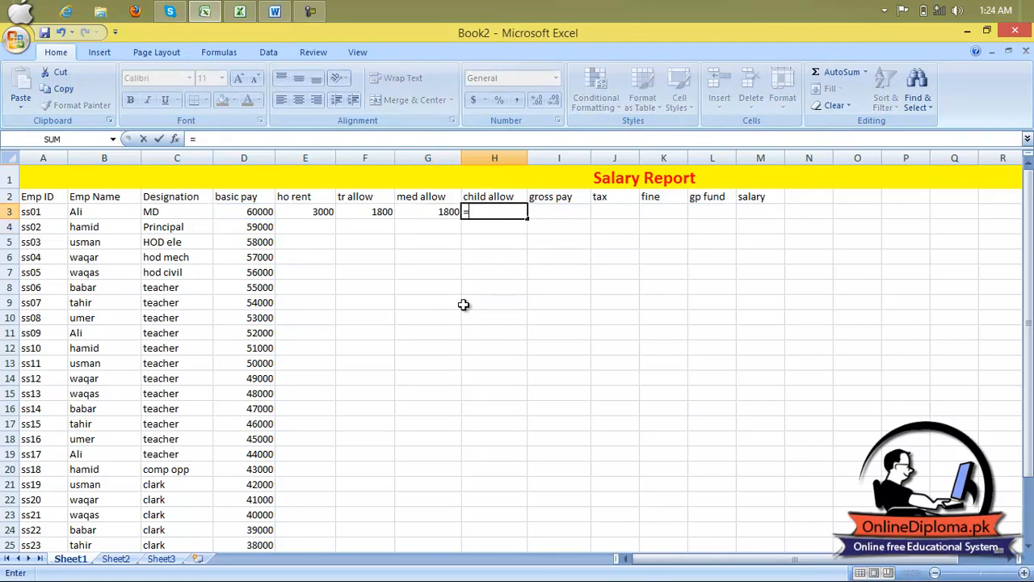
type("d3*4%")
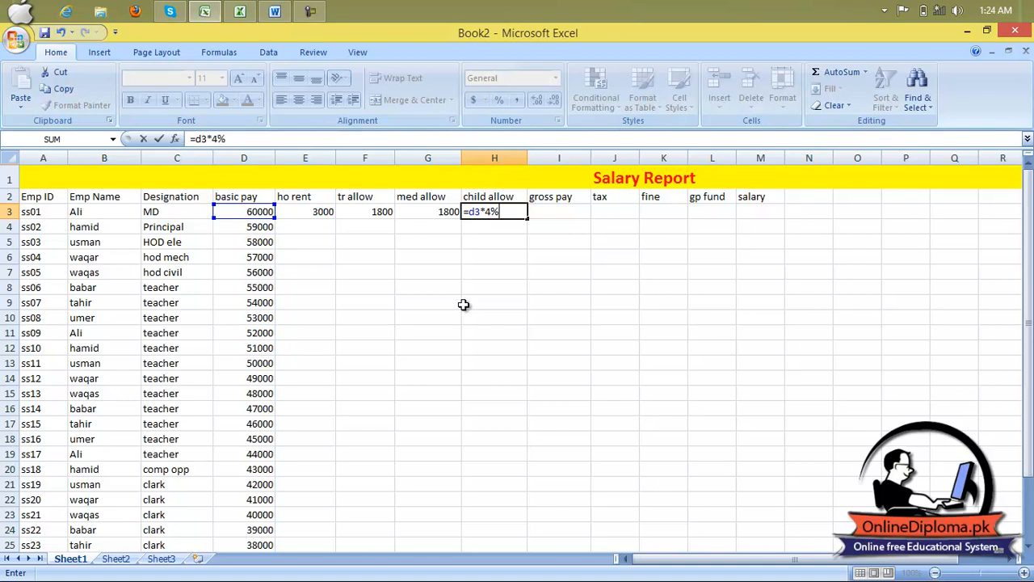
key("Return")
Enter the formula =sum(d3:h3) in I3 to calculate the gross pay from basic pay and allowances.
key("Right")
key("Up")
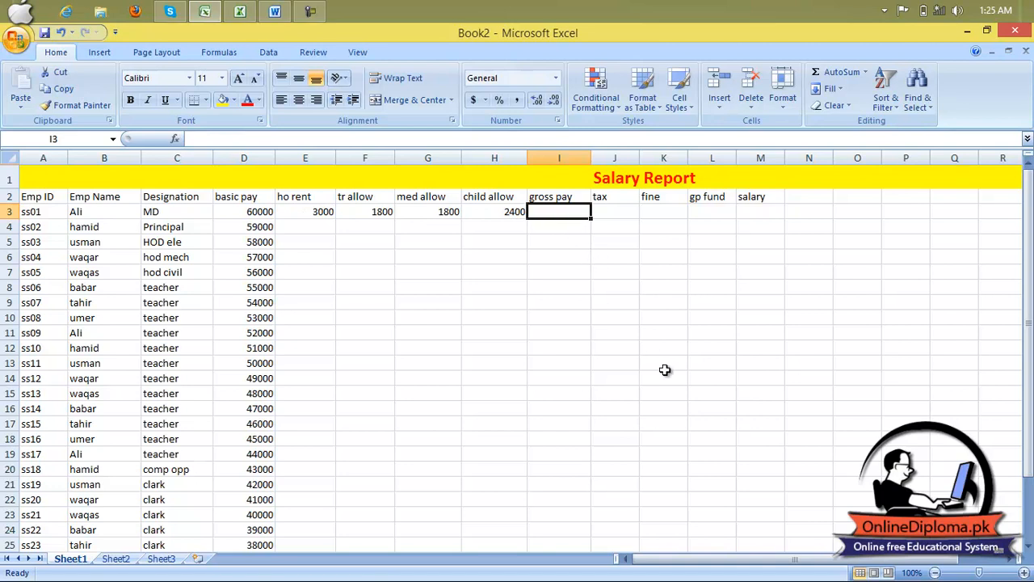
type("=")
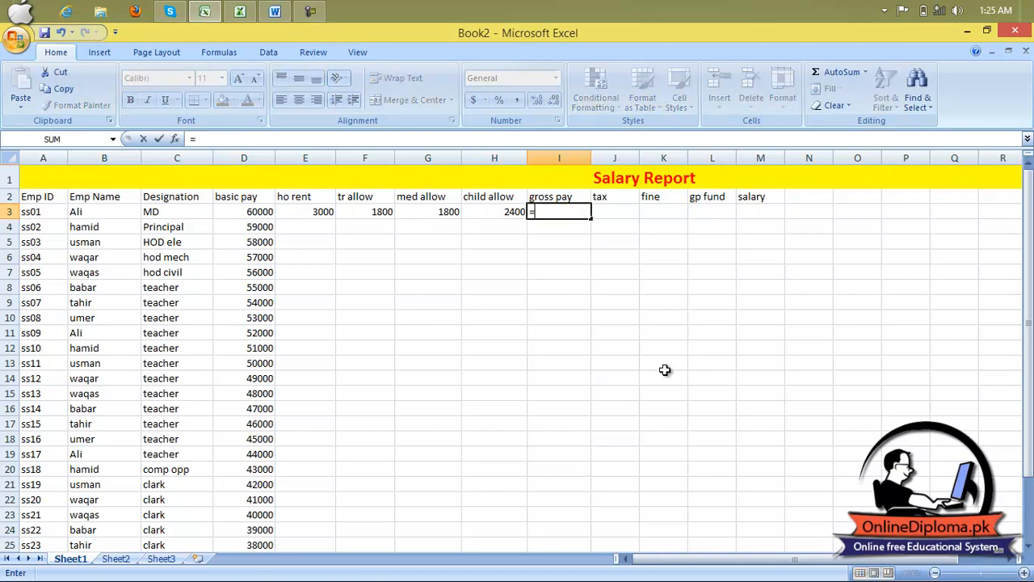
type("sum")
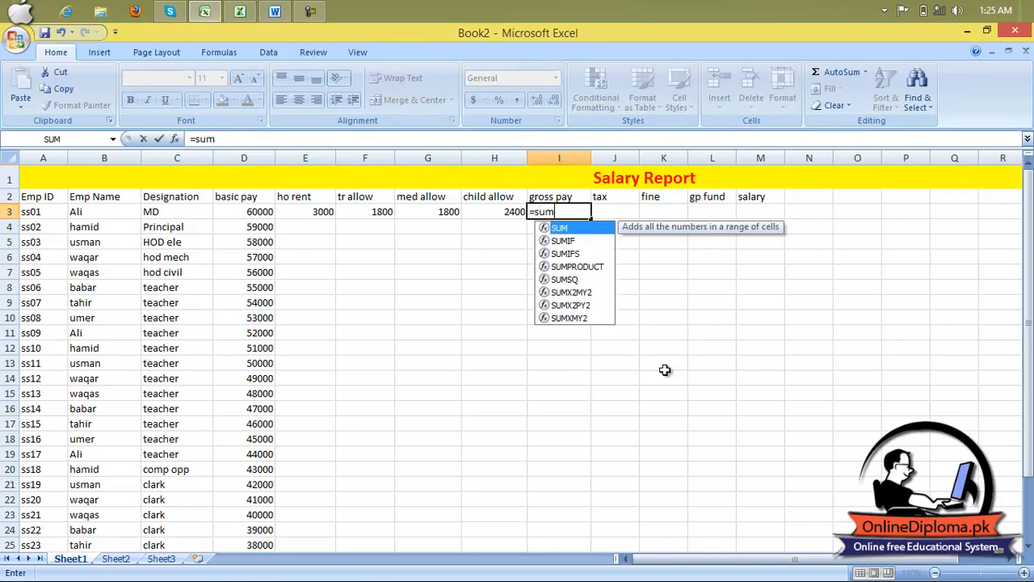
type("(")
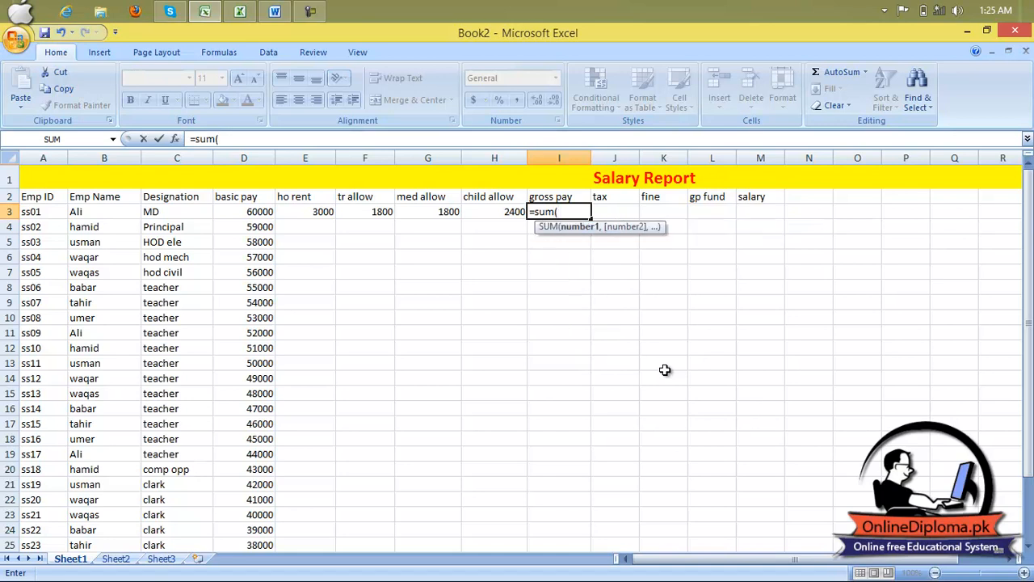
type("d3:")
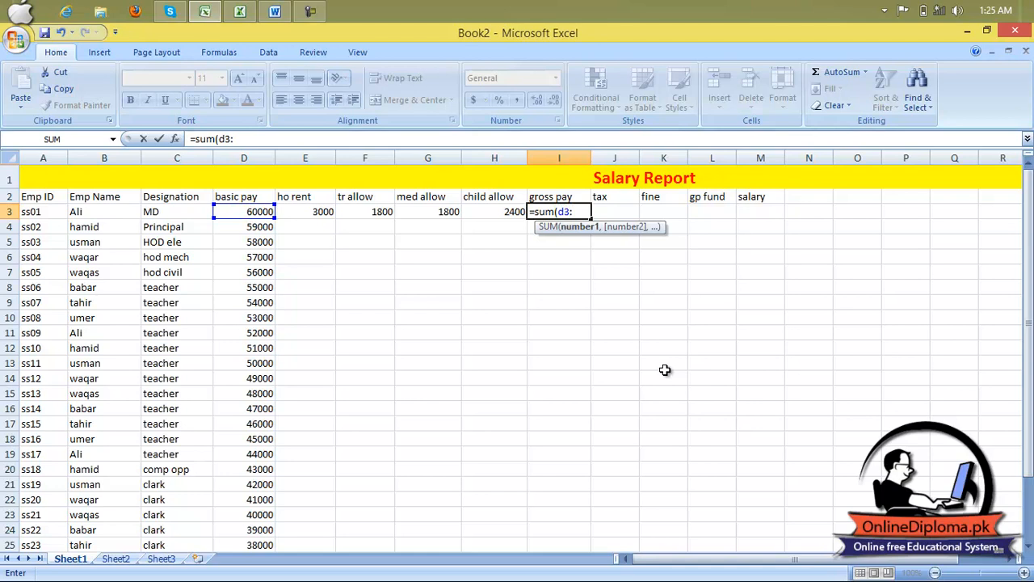
type("h3")
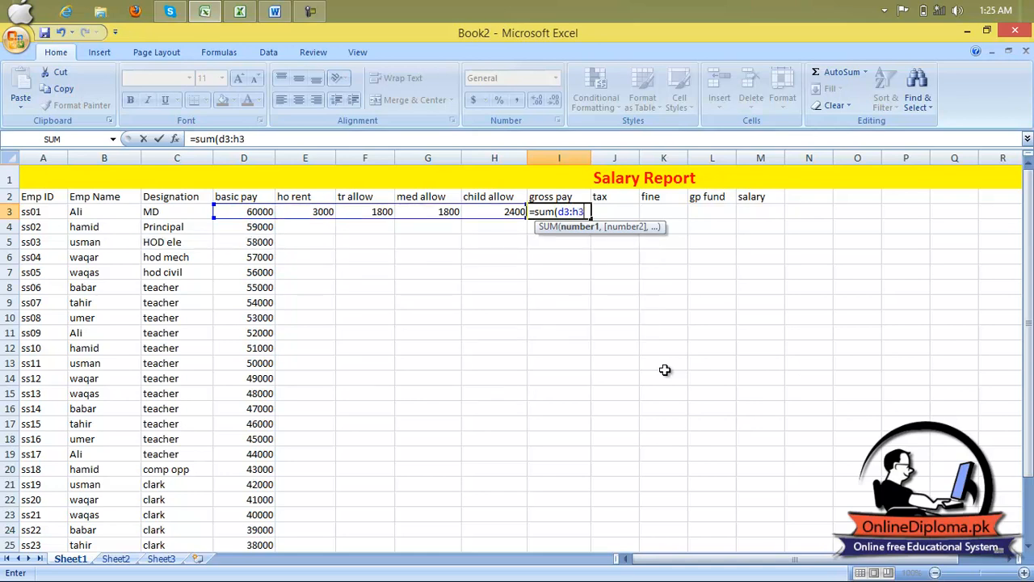
type(")")
key("Return")
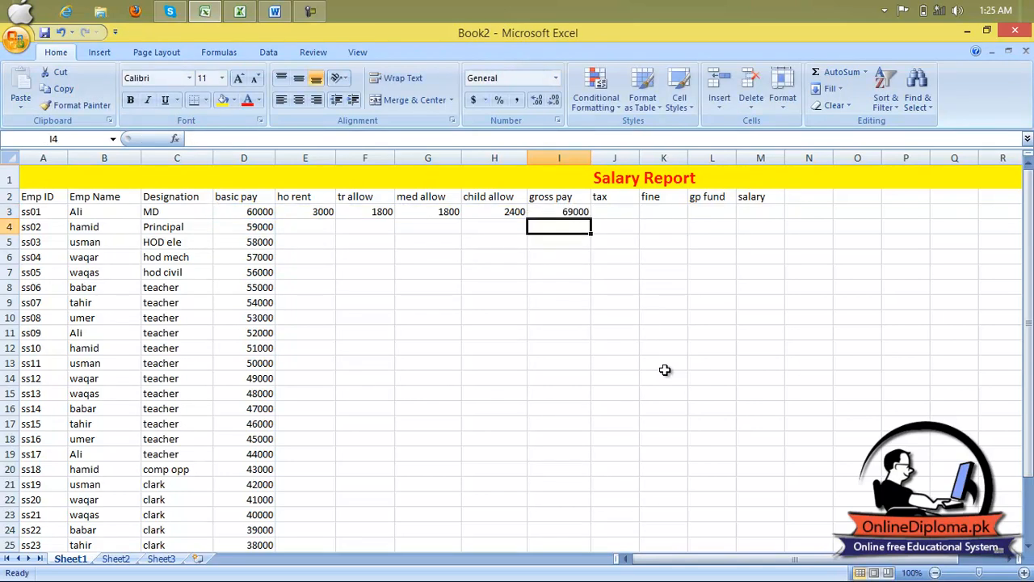
Enter the formula =d3*3% in J3 to calculate the tax from the basic pay.
left_click(609, 214)
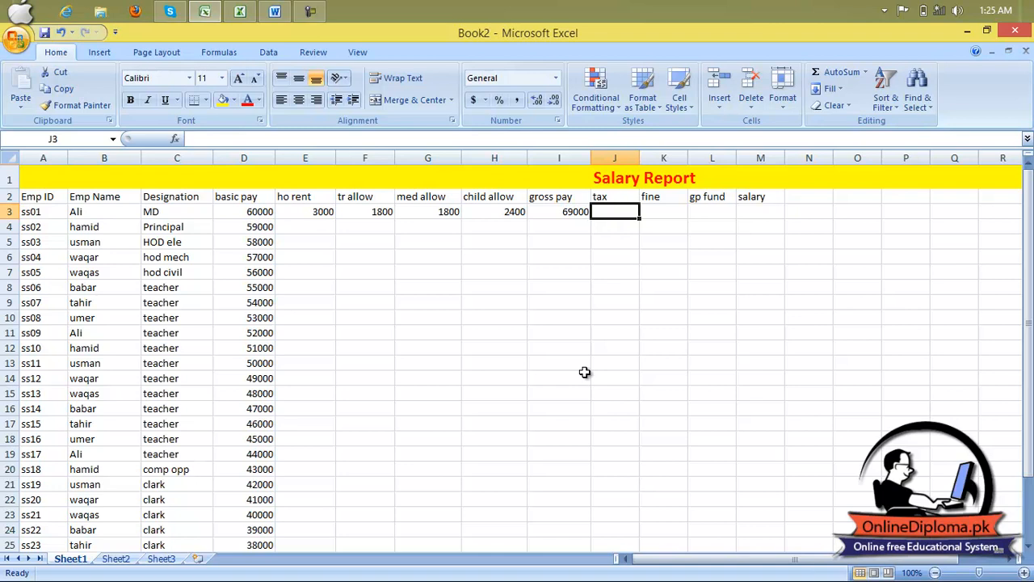
type("=")
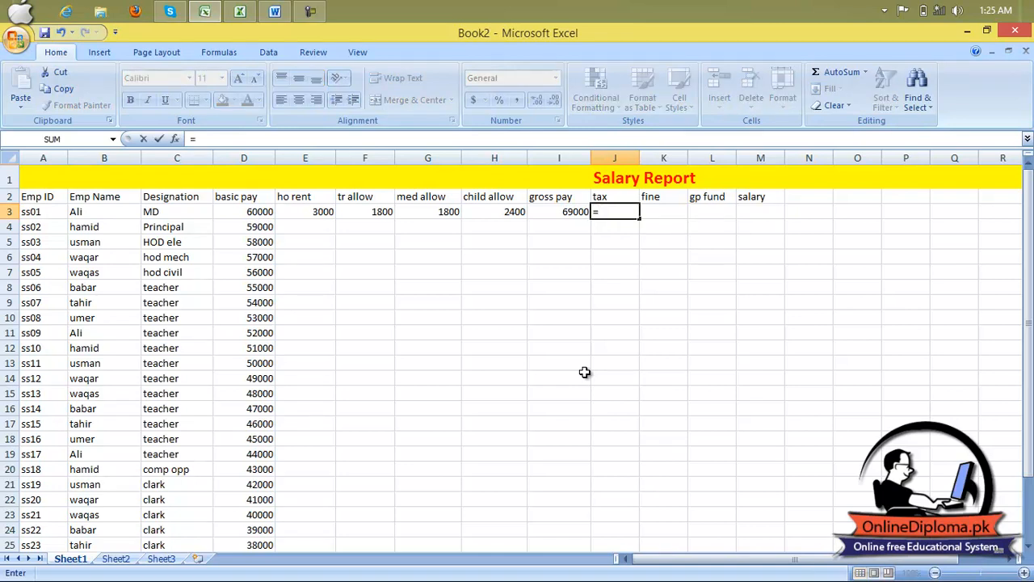
type("d3*")
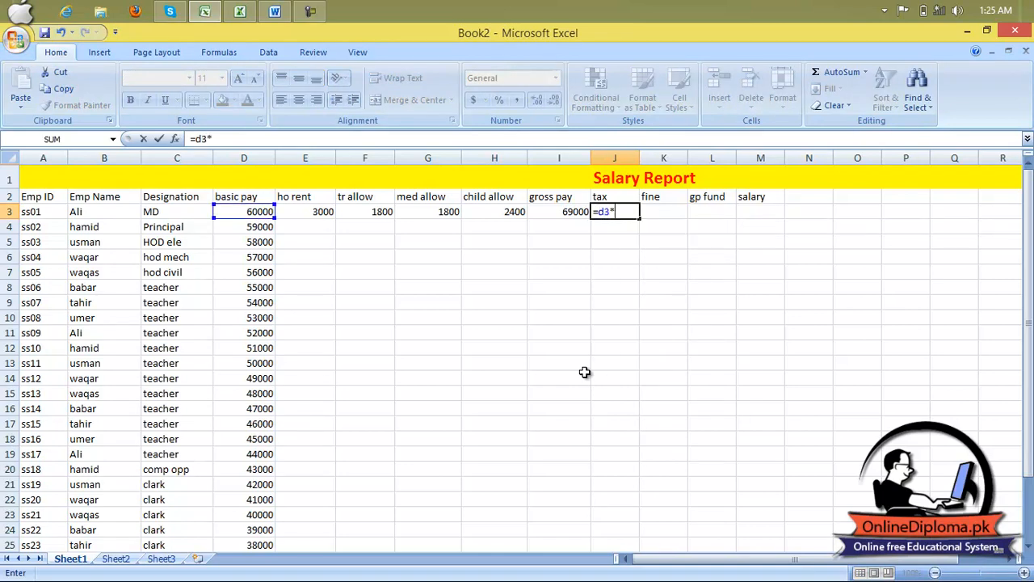
type("3%")
key("Return")
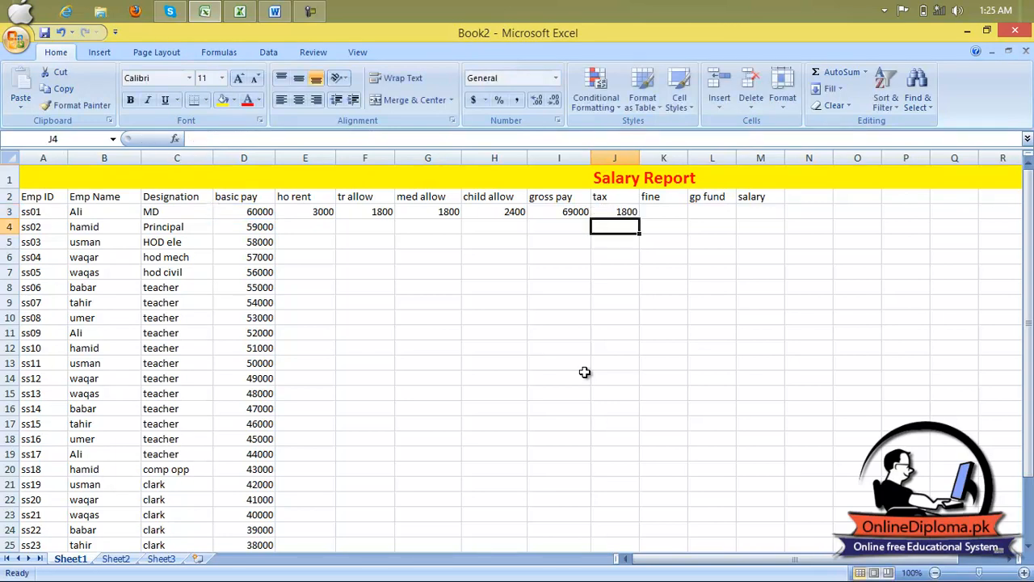
Enter the formula =d3*4% in K3 to calculate the fine from the basic pay.
key("Up")
key("Right")
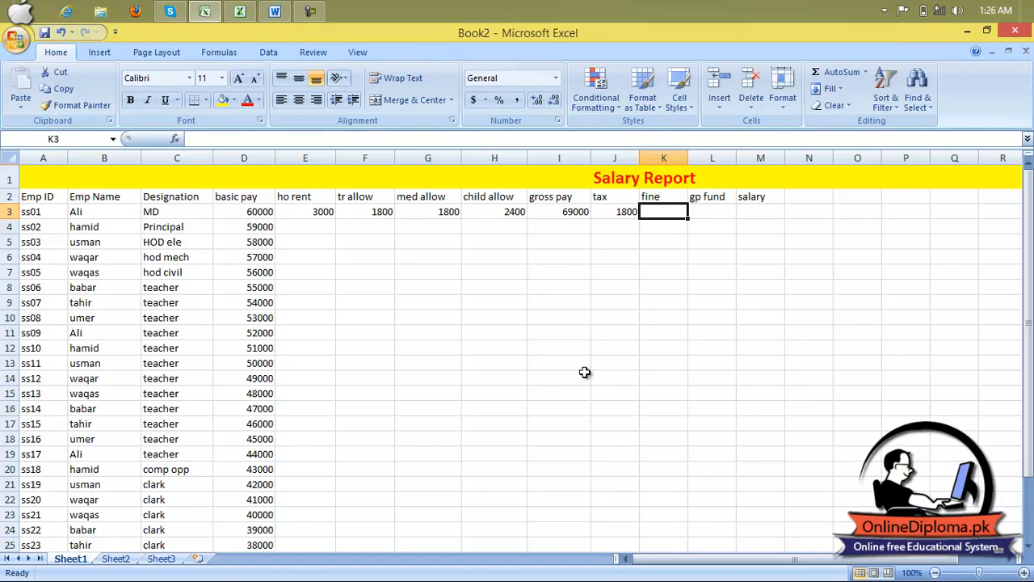
type("=d3*")
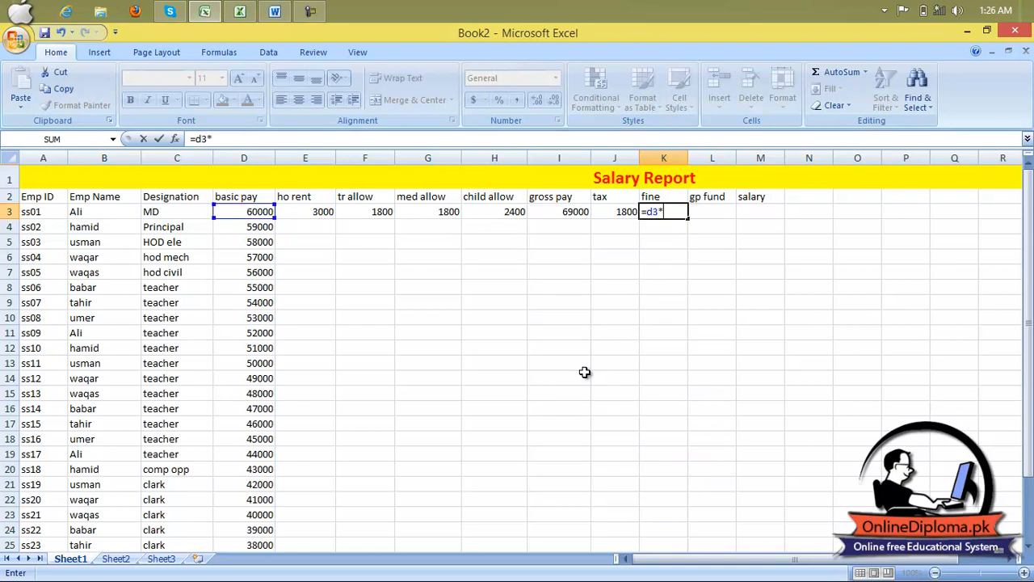
type("4")
type("%")
key("Return")
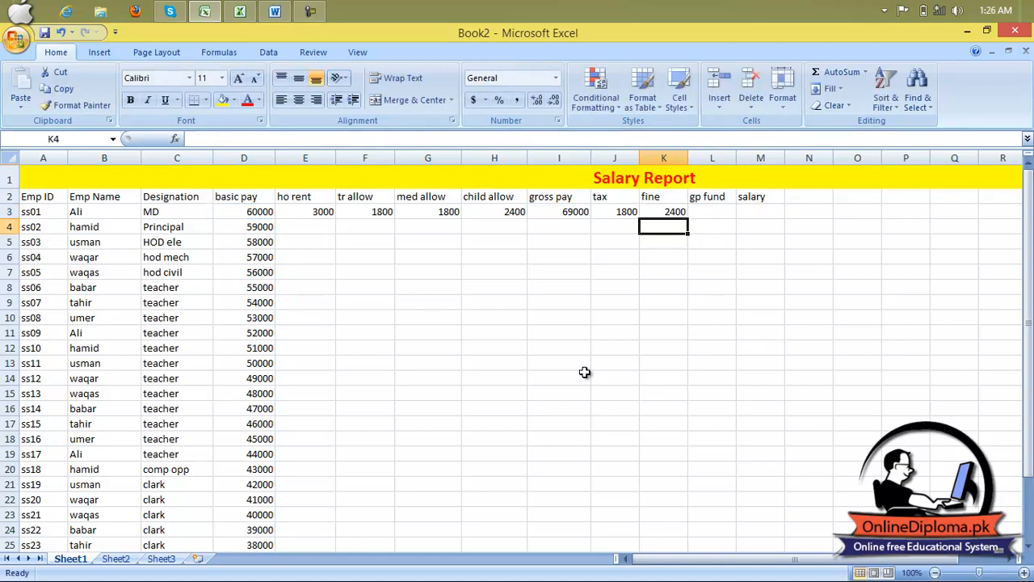
Enter the formula =d3*4% in L3 to calculate the gp fund from the basic pay.
key("Right")
key("Up")
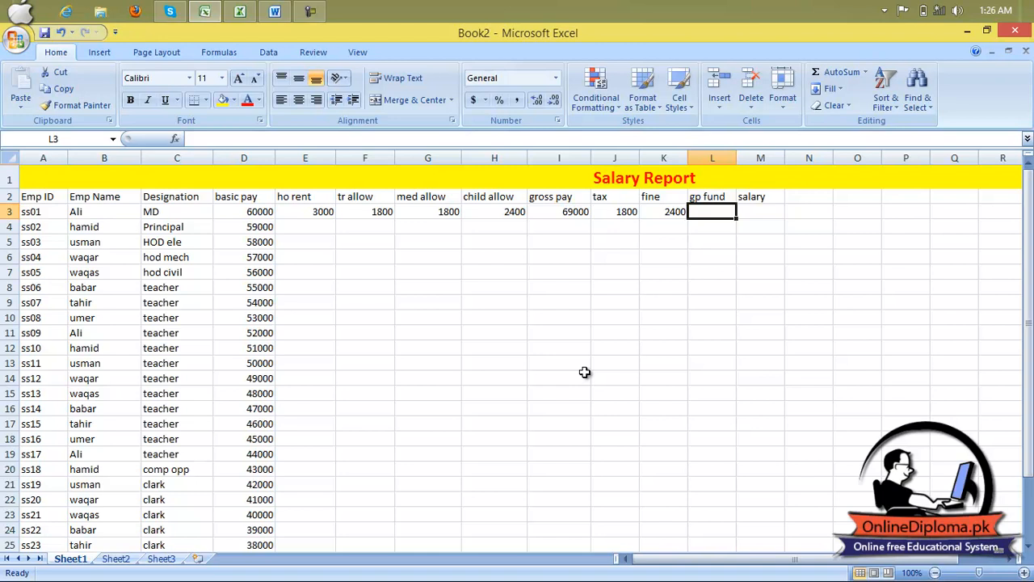
type("=d3")
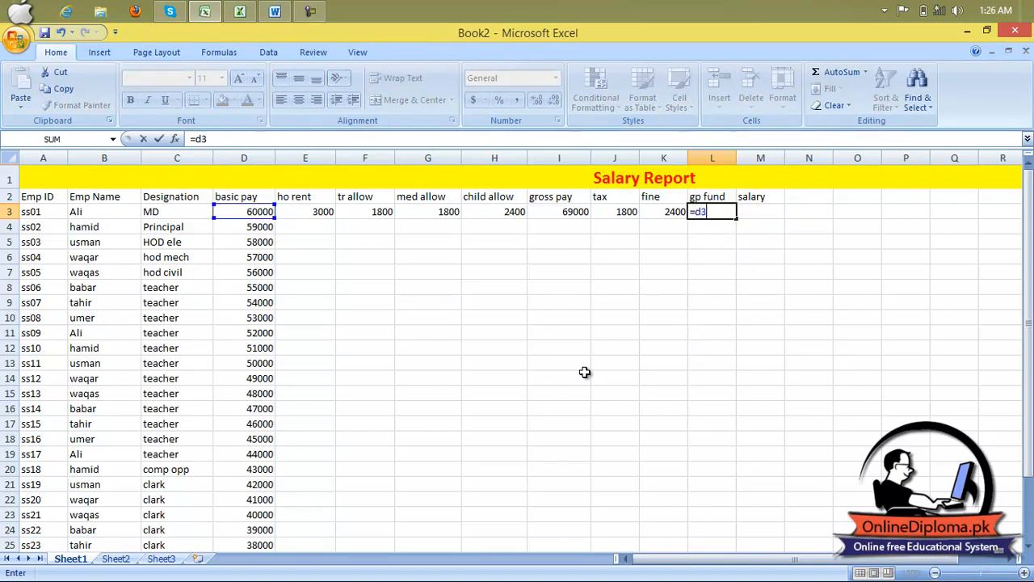
type("*4%")
key("Return")
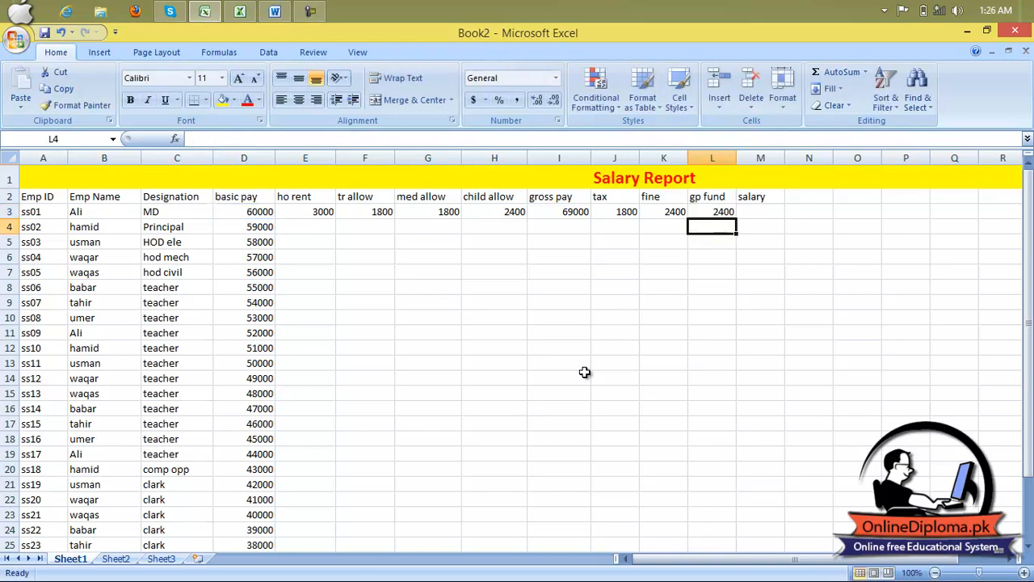
Enter the formula =i3-sum(j3:l3) in M3 to calculate the salary as gross pay minus the deductions.
key("Right")
key("Up")
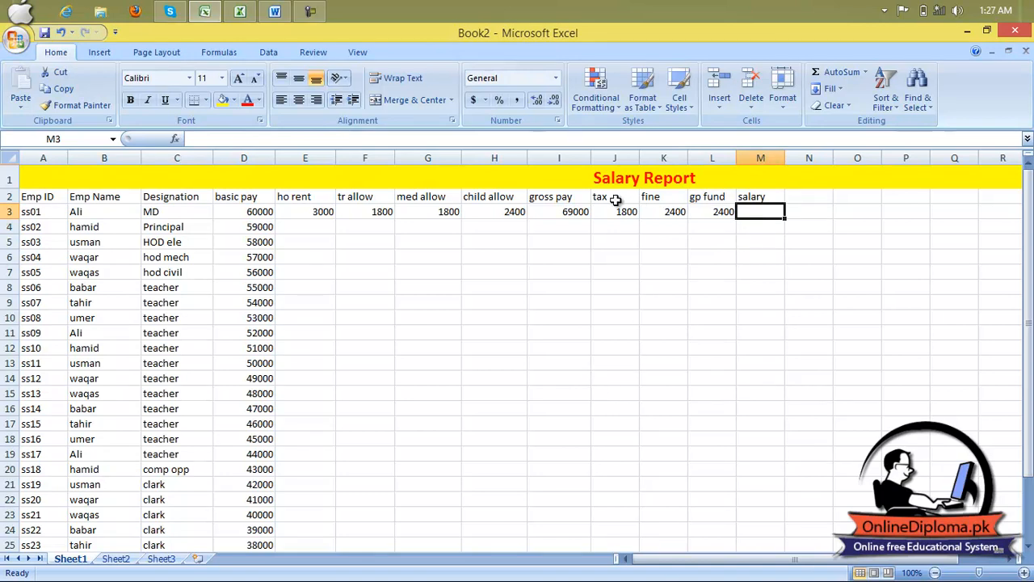
left_click_drag(605, 196, 697, 214)
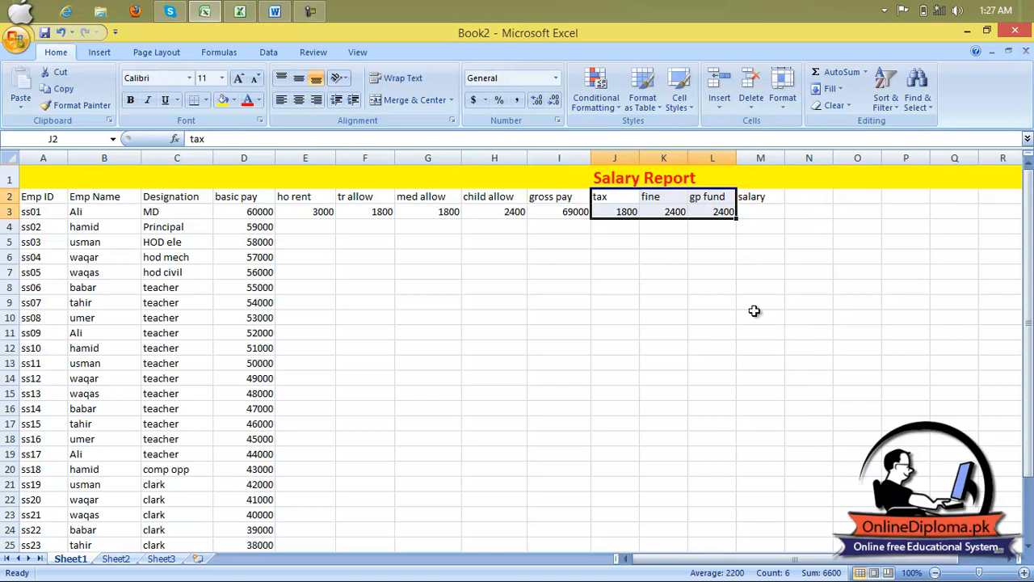
left_click(760, 215)
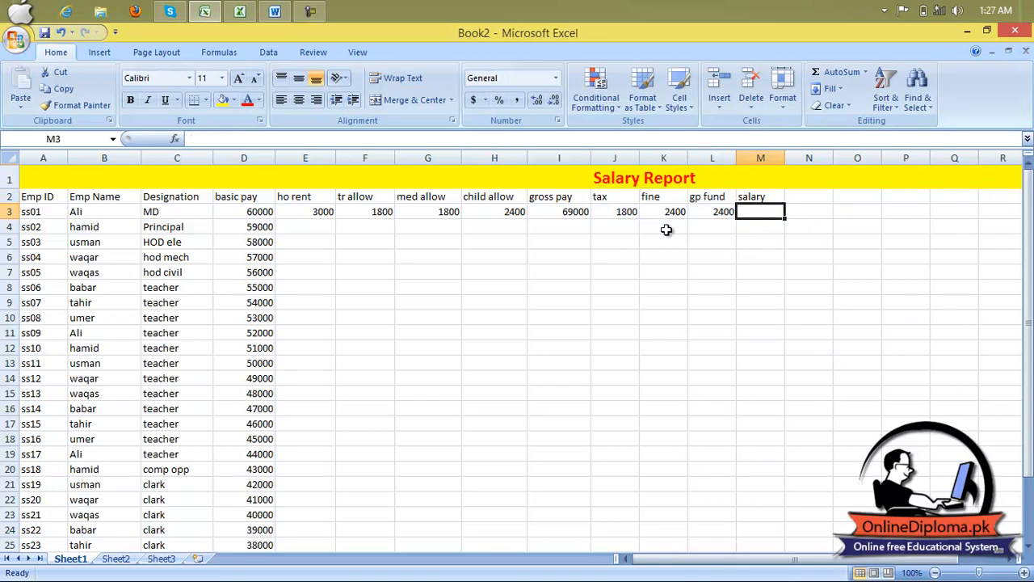
left_click(571, 209)
left_click_drag(570, 200, 572, 214)
left_click(752, 214)
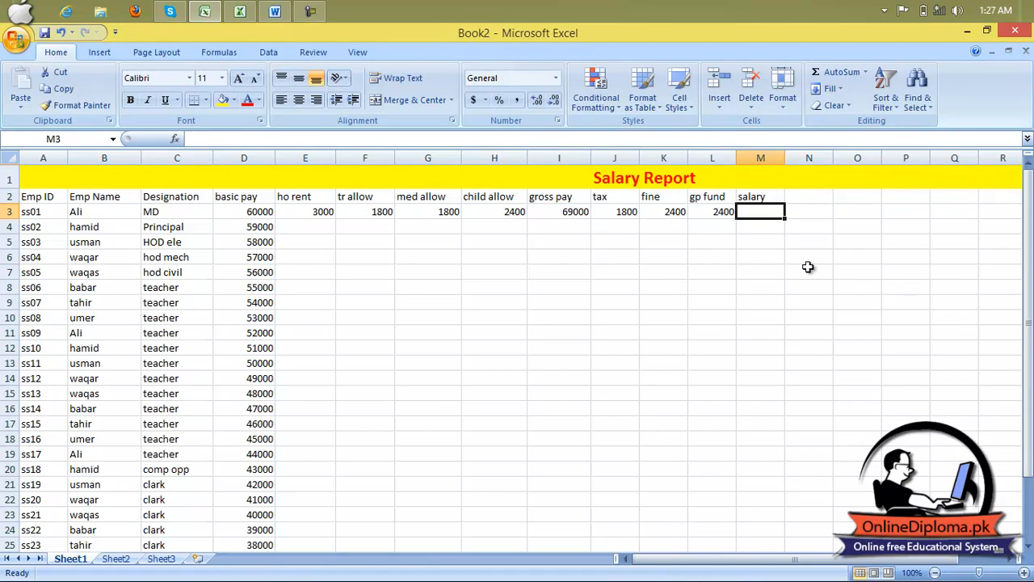
type("=")
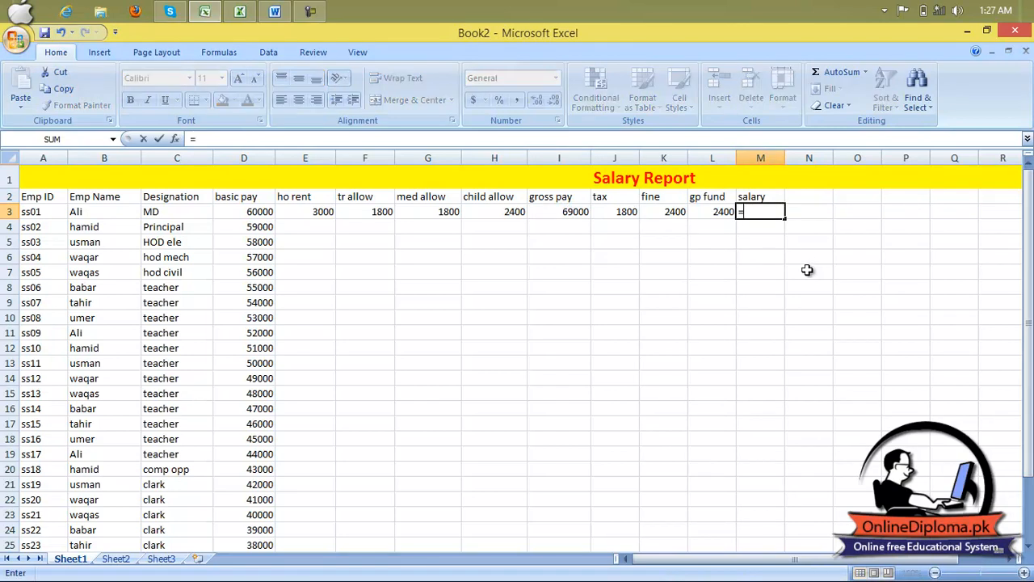
type("i3")
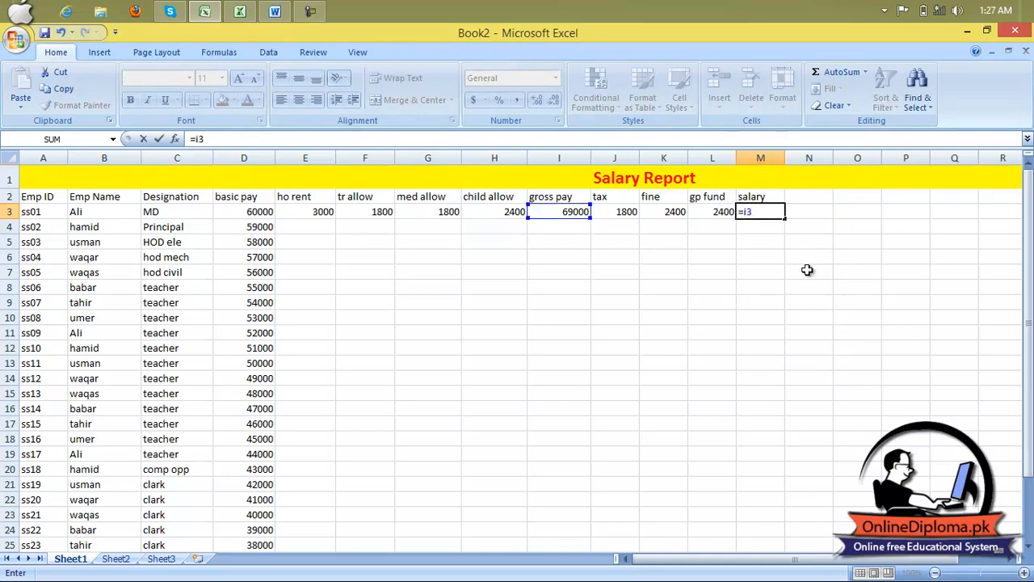
type("-sum")
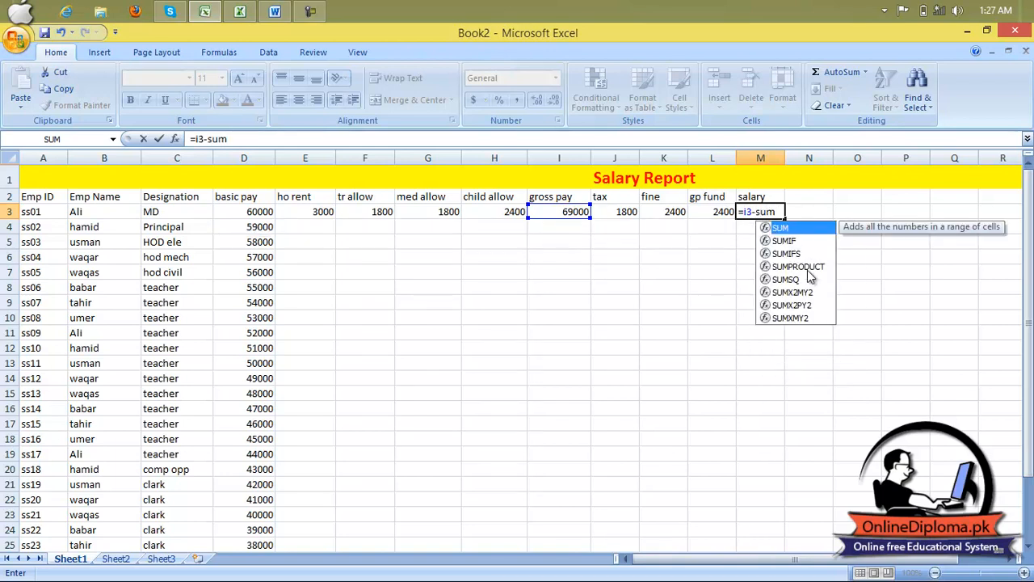
type("(")
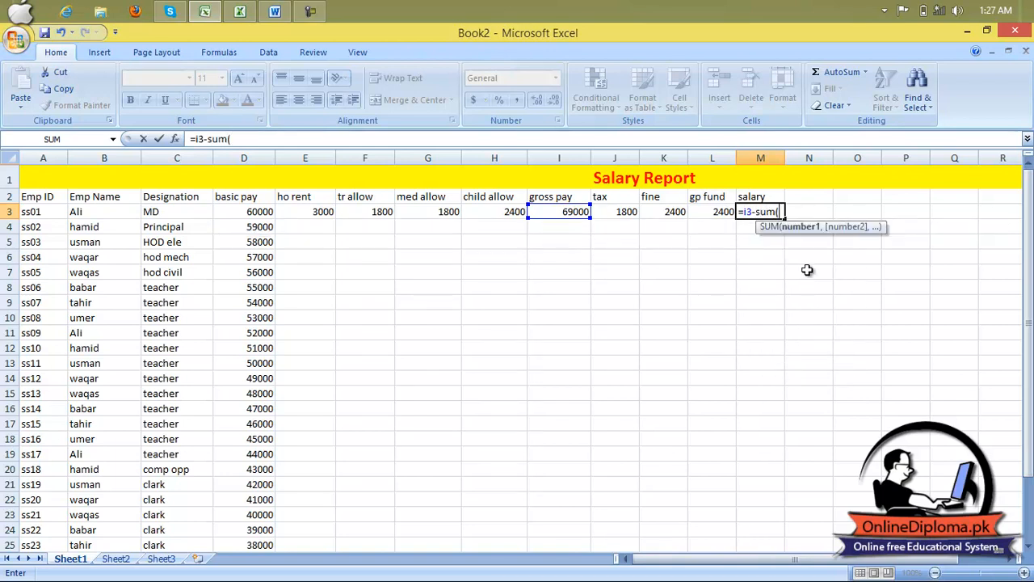
type("j3:l3")
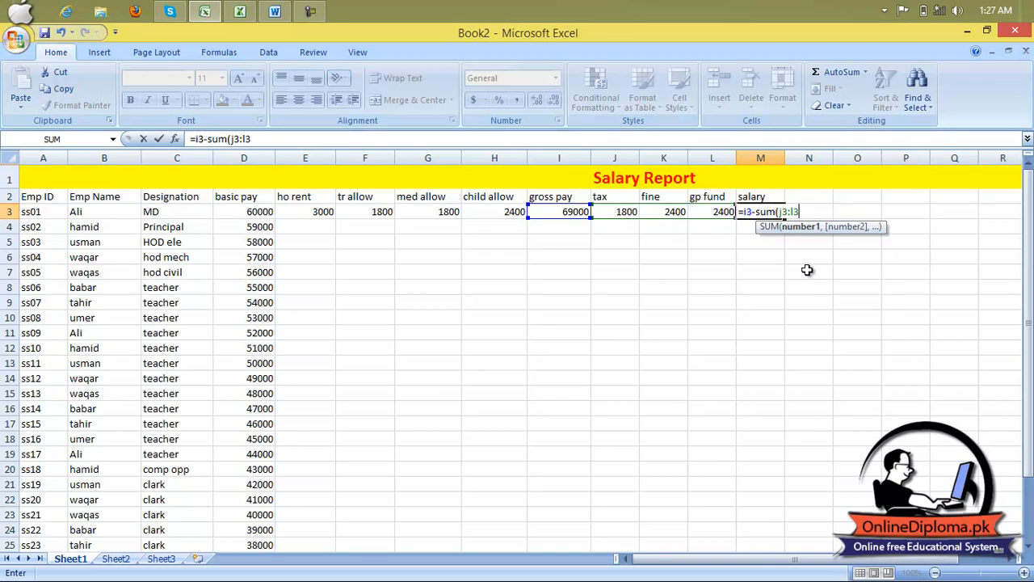
type(")")
key("Return")
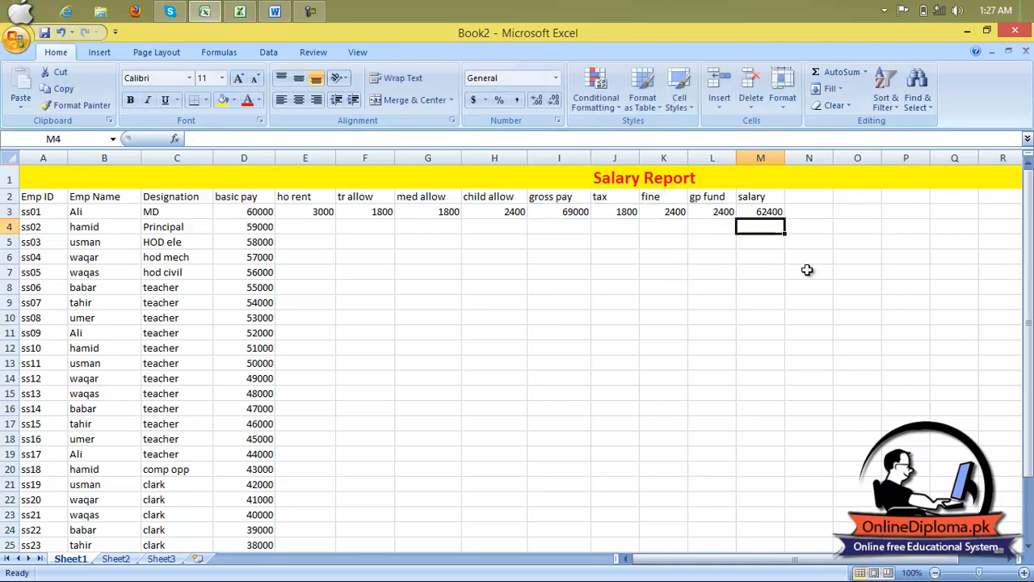
Fill the ho rent, tr allow, med allow and child allow formulas in E3:H3 down through all employee rows.
left_click(762, 212)
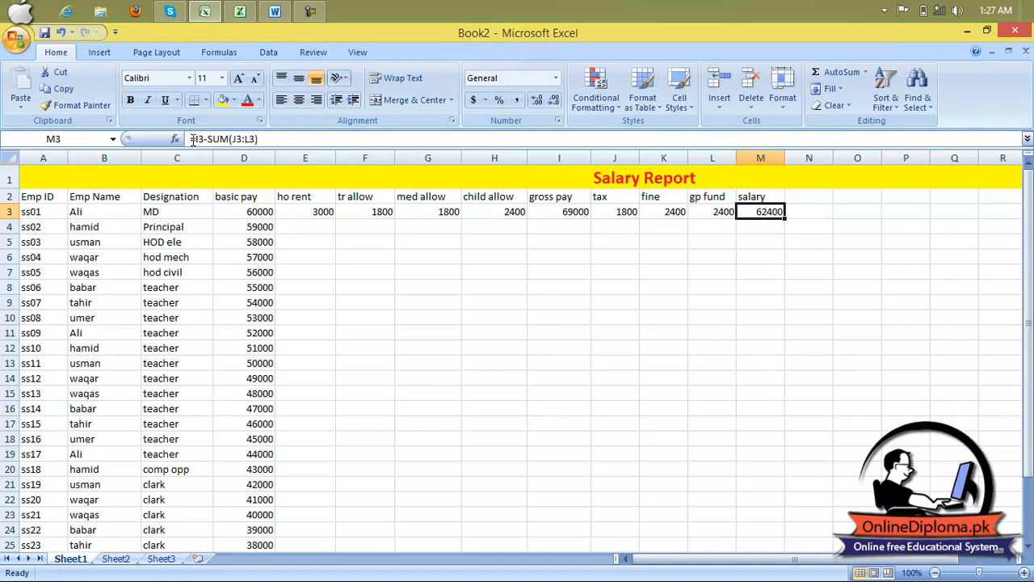
left_click(314, 213)
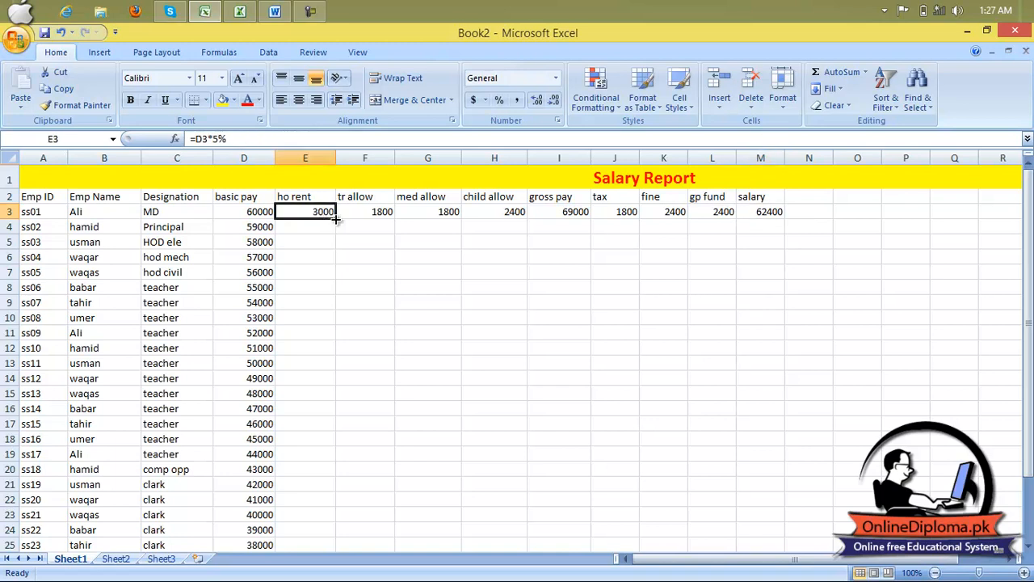
double_click(335, 218)
left_click(354, 211)
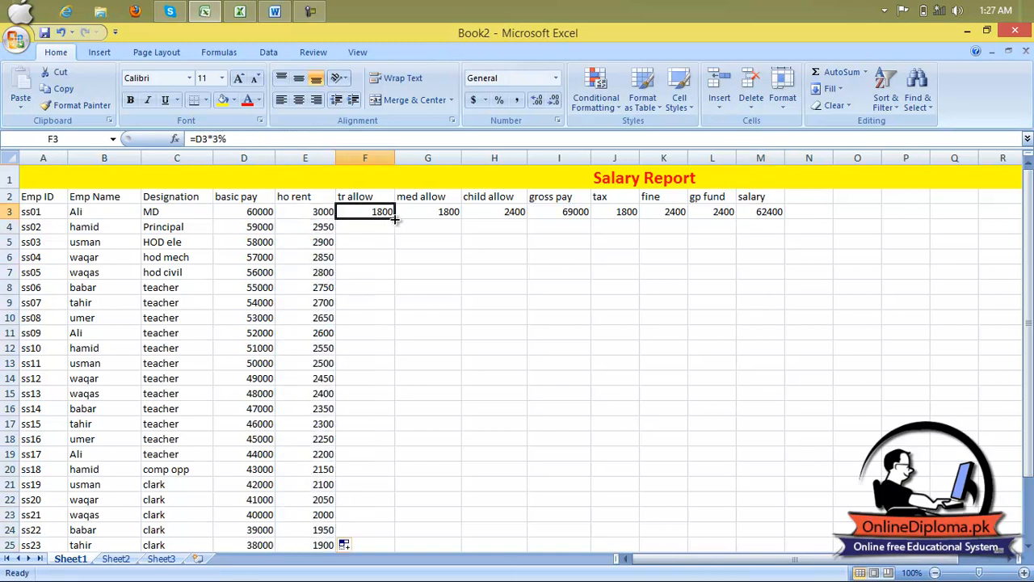
double_click(395, 219)
left_click(432, 212)
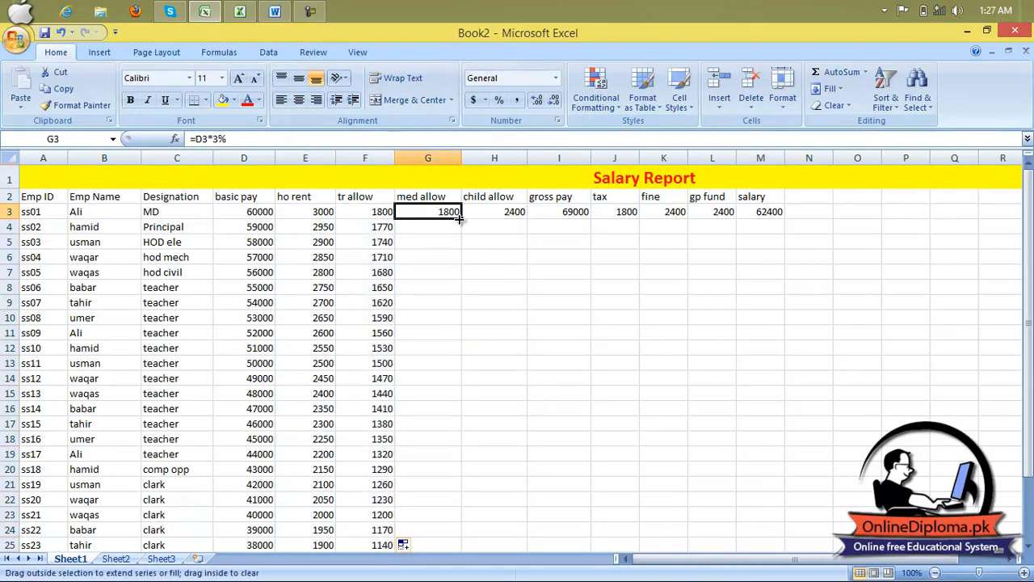
double_click(462, 218)
left_click(485, 214)
double_click(527, 218)
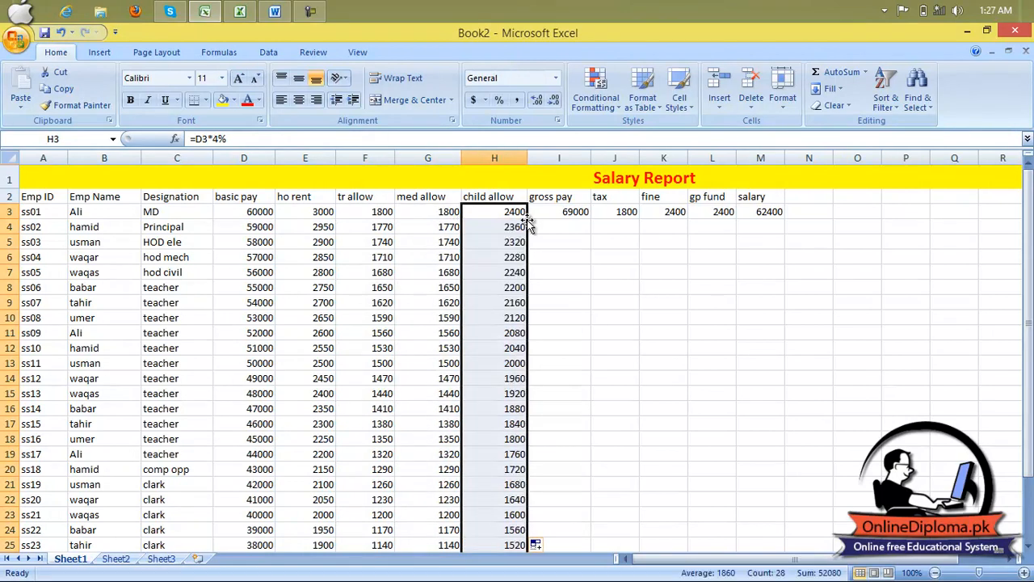
Fill the gross pay, tax, fine, gp fund and salary formulas in I3:M3 down through all employee rows.
left_click(568, 212)
double_click(590, 217)
left_click(617, 213)
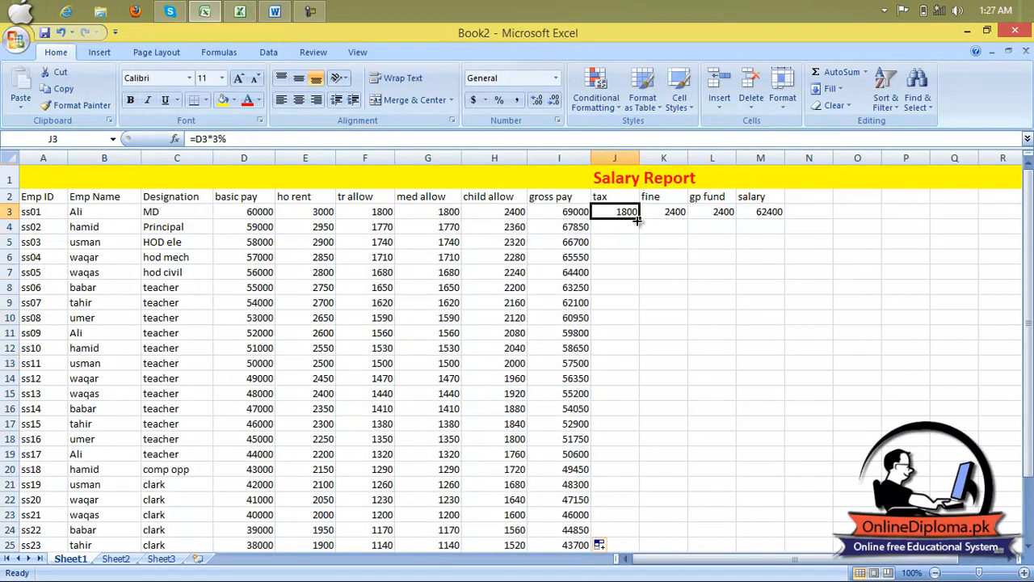
double_click(638, 218)
left_click(667, 213)
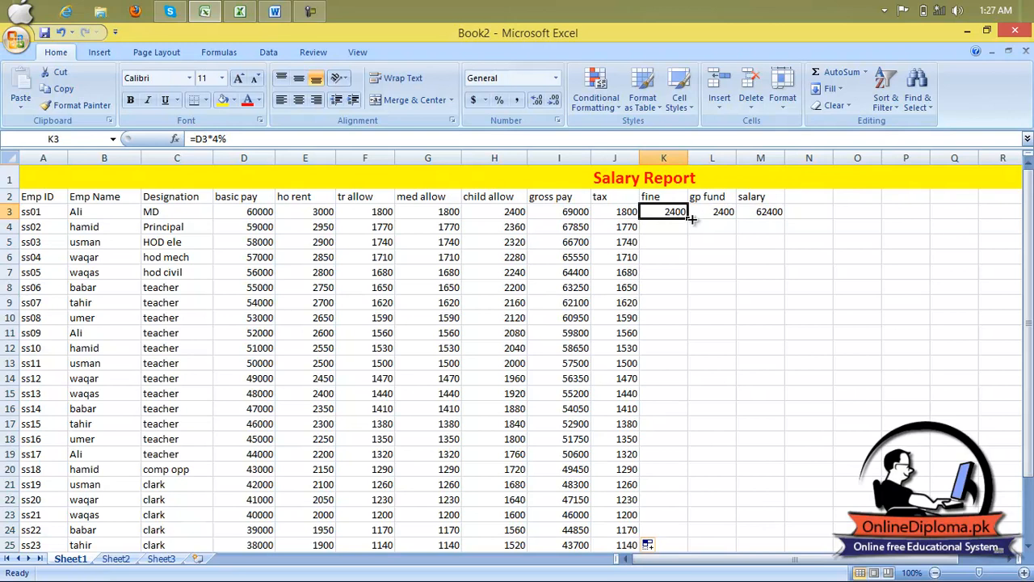
double_click(689, 218)
left_click(712, 213)
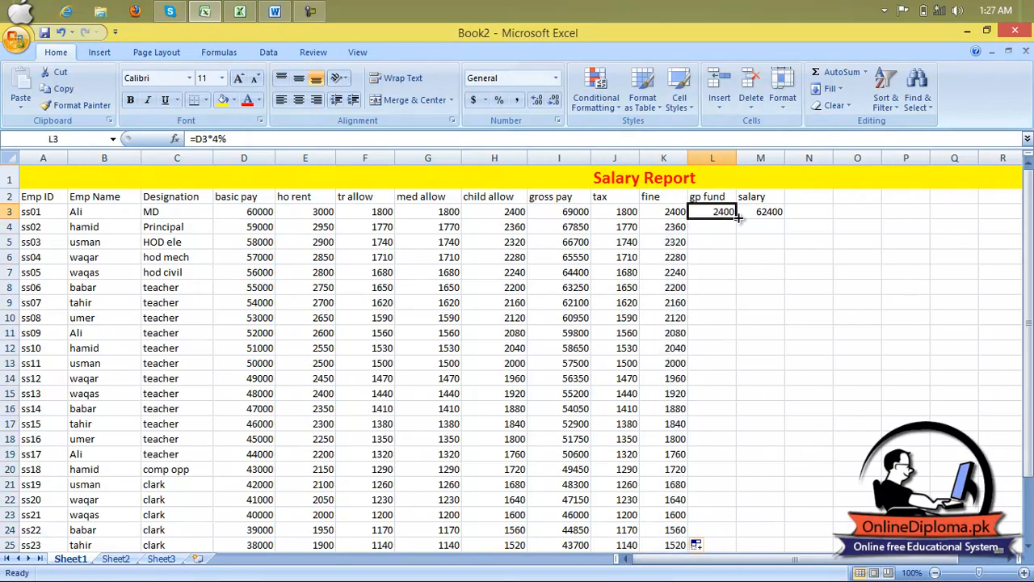
double_click(736, 218)
left_click(766, 212)
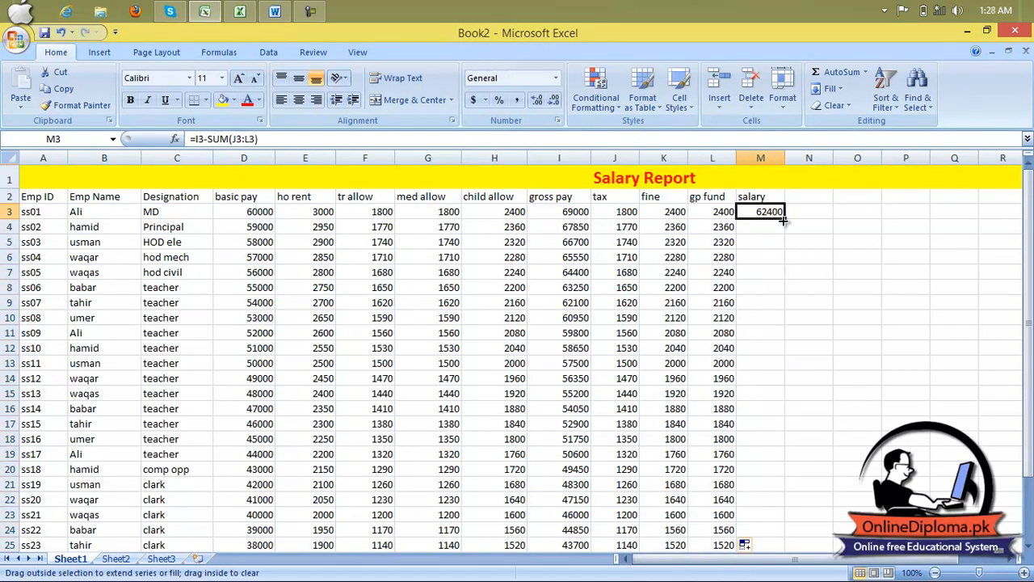
double_click(784, 218)
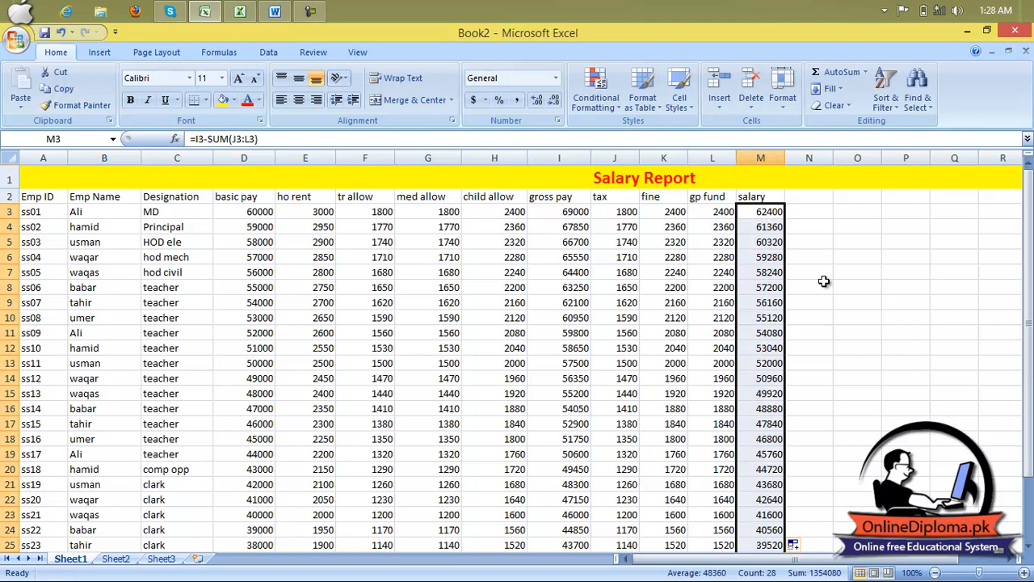
Review the filled rows down to the last employee and minimize the workbook to return to the Lecture 25 document in Word.
scroll(820, 282, "down", 4)
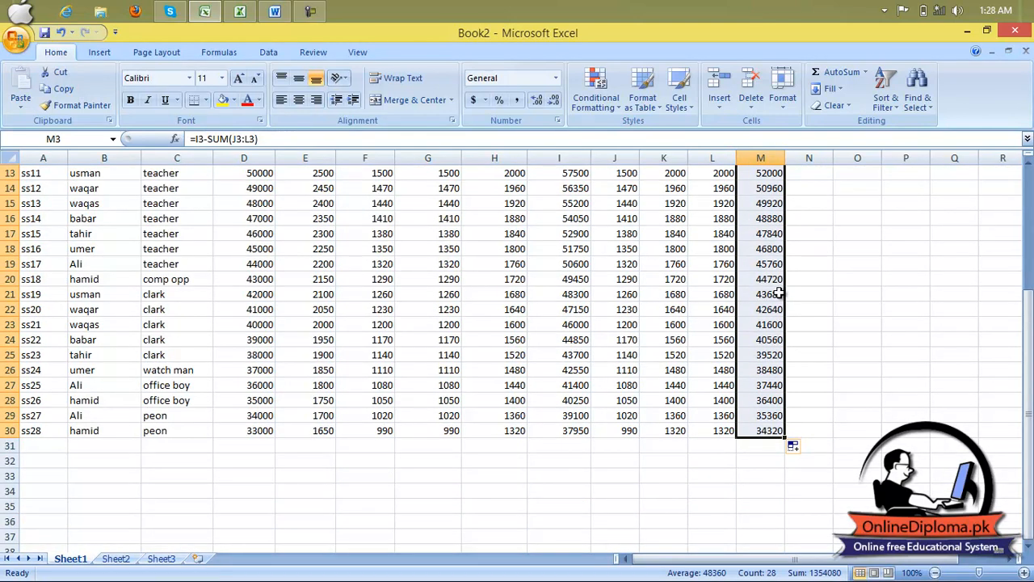
left_click(970, 31)
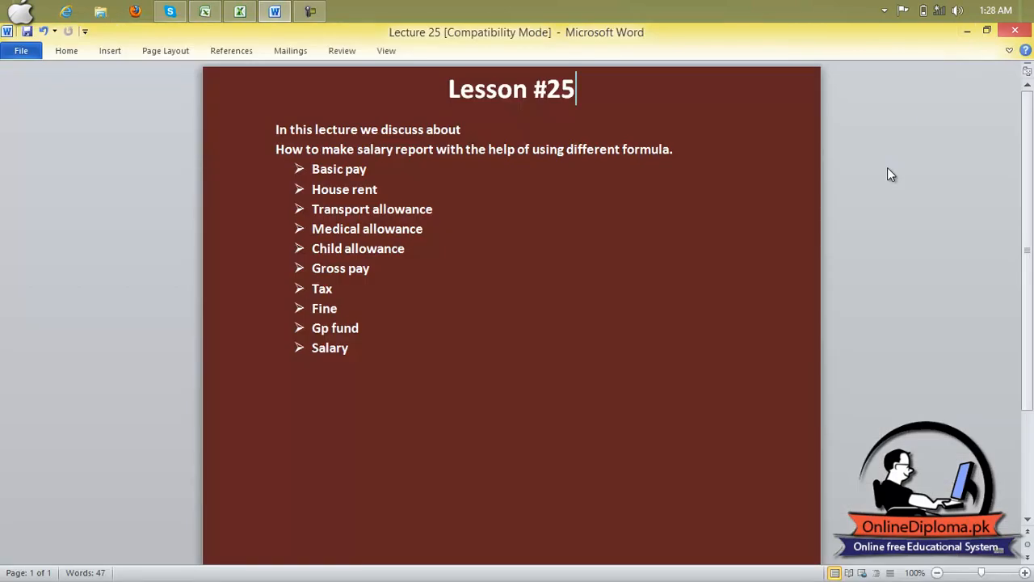